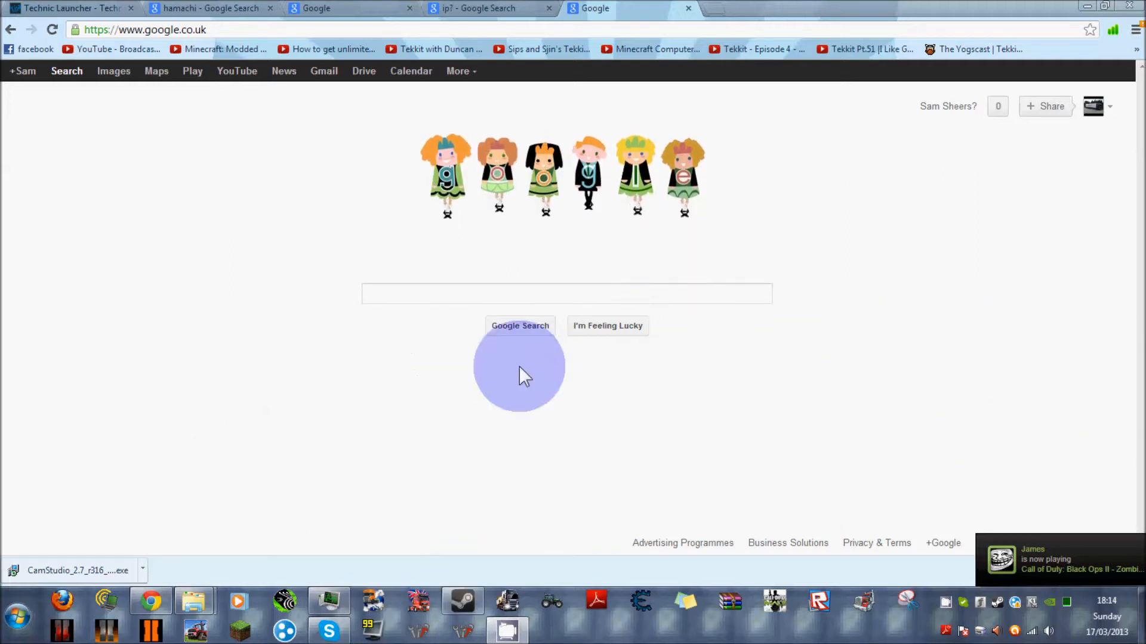
# Show the Technic Launcher download page with its Windows, Mac and Linux download options.
pyautogui.click(84, 8)
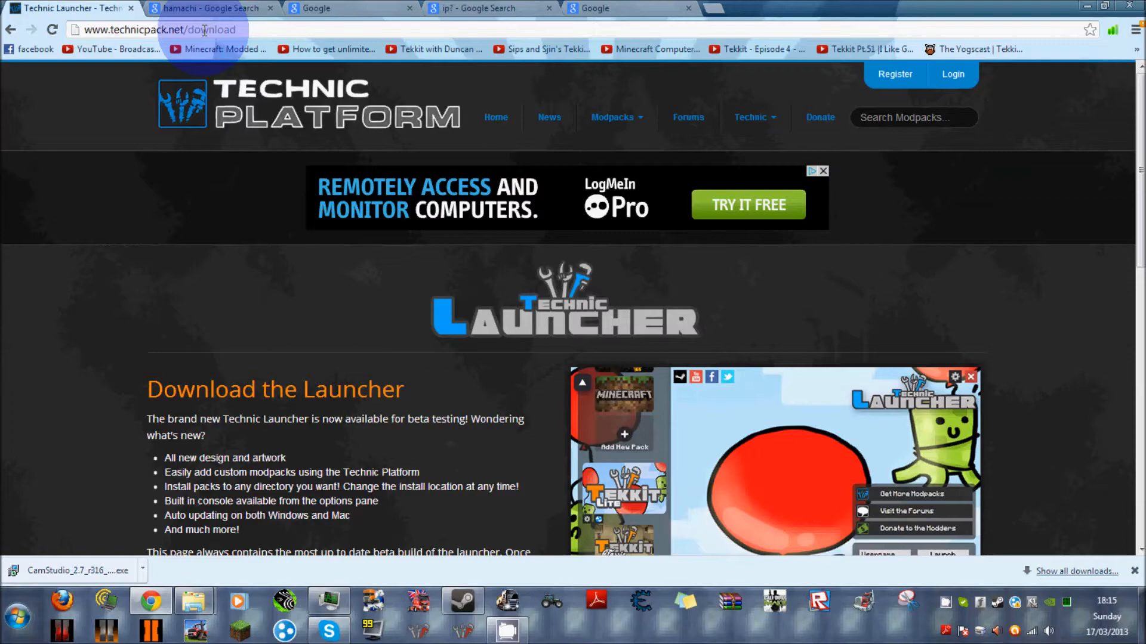
pyautogui.scroll(-5, 203, 197)
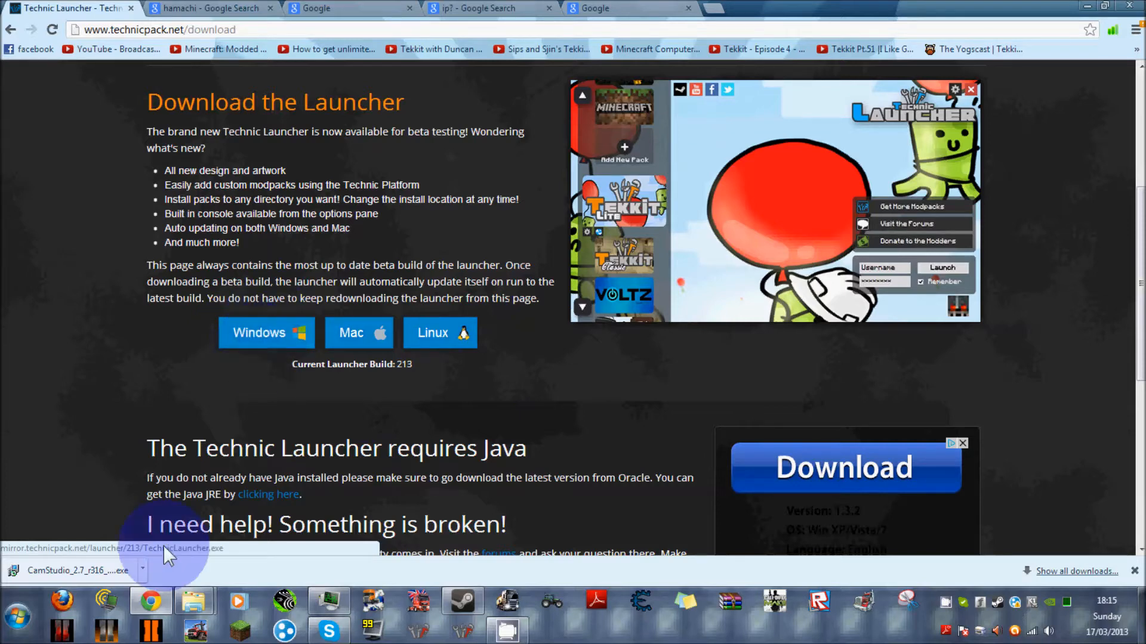
# Start the Technic Launcher from the TEKKIT shortcut on the desktop, view its Tekkit Classic modpack, and close the launcher.
pyautogui.click(150, 599)
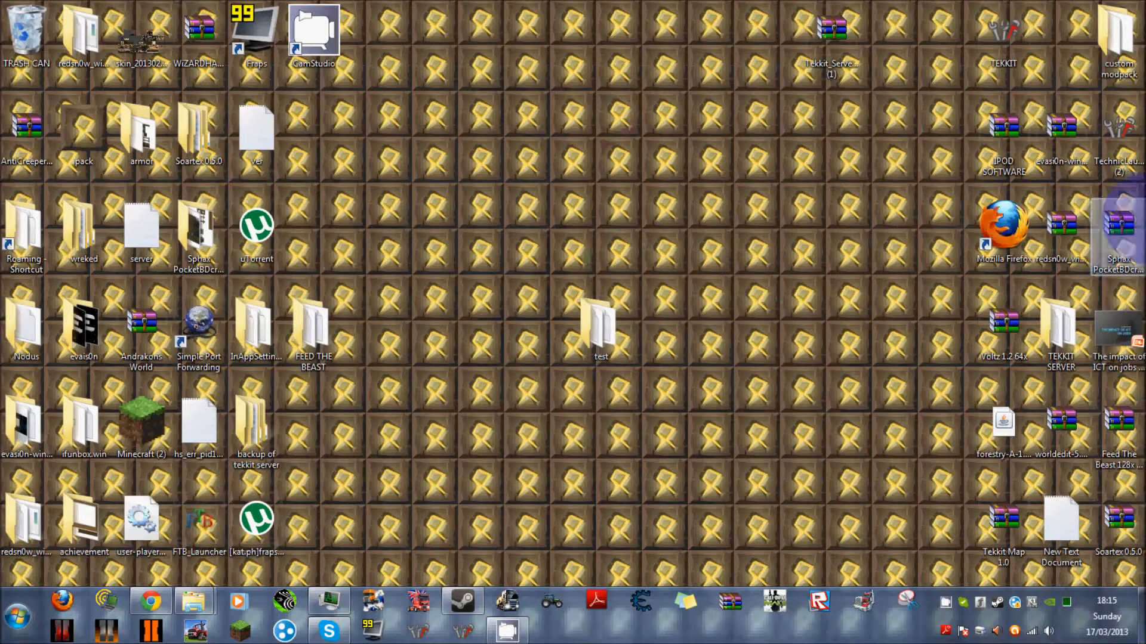
pyautogui.doubleClick(1015, 42)
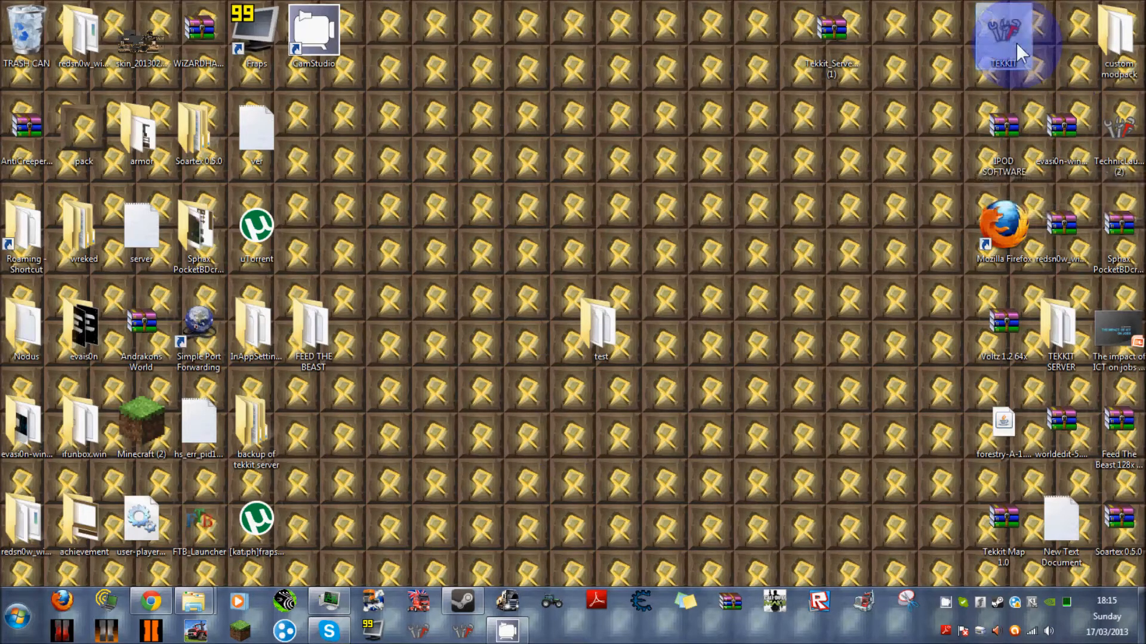
pyautogui.click(636, 309)
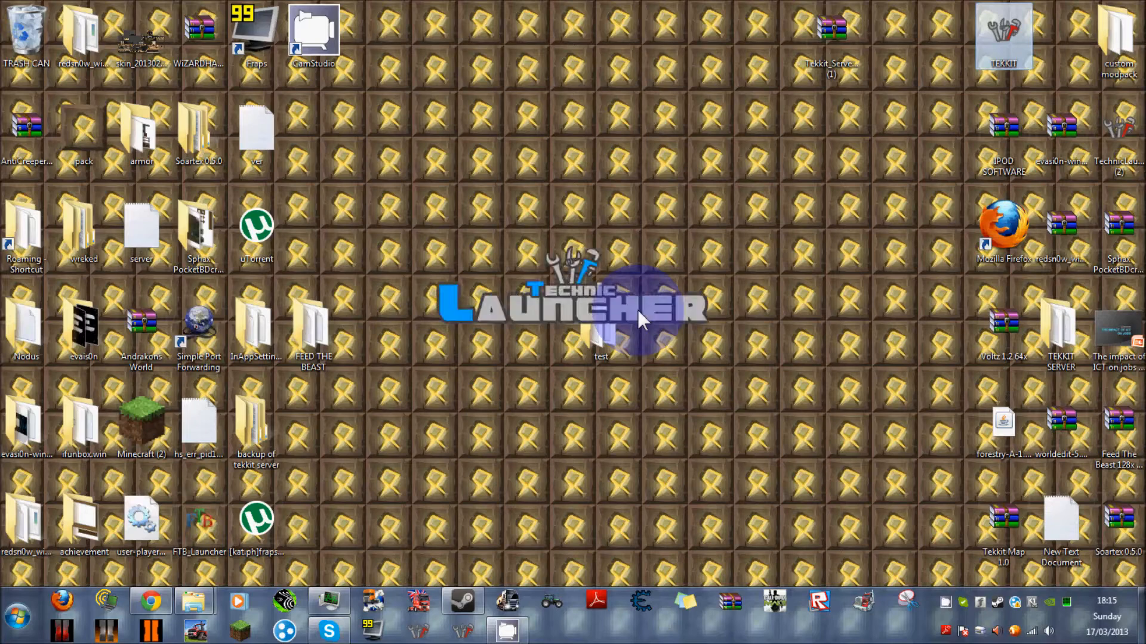
pyautogui.click(505, 641)
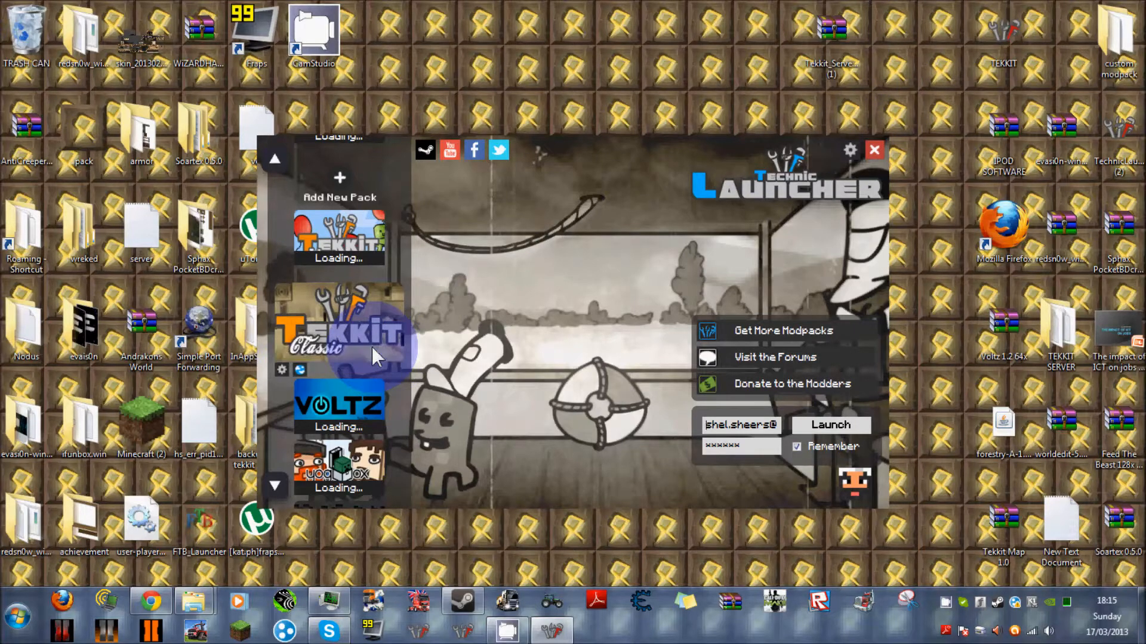
pyautogui.click(874, 150)
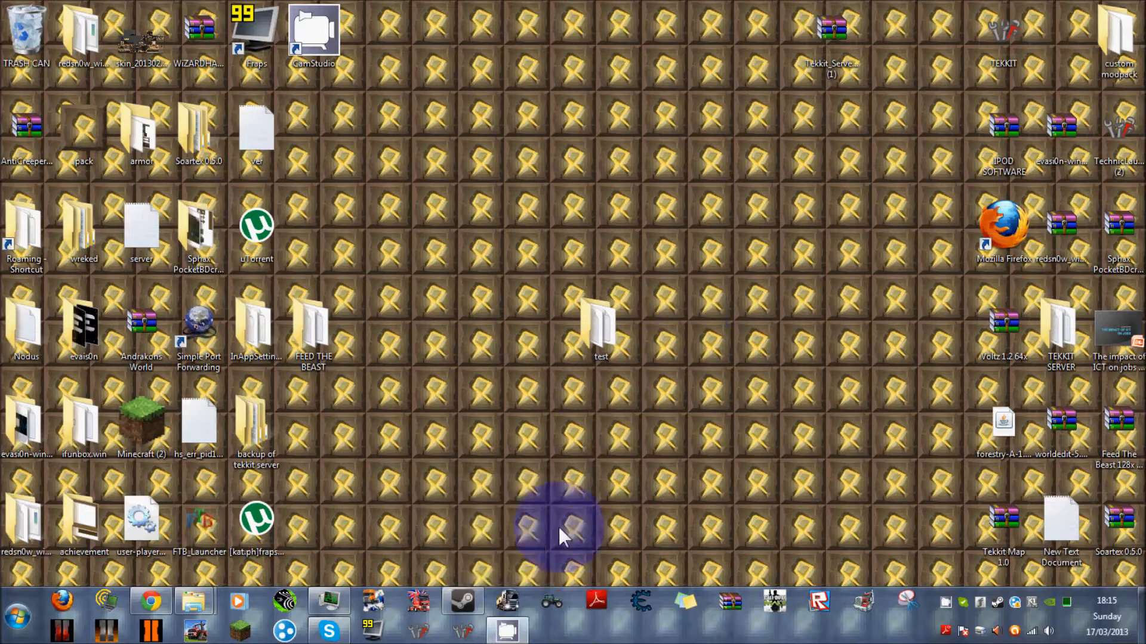
# Return to the Technic Launcher download page in Chrome and examine its download options, Java requirement and help section.
pyautogui.click(159, 599)
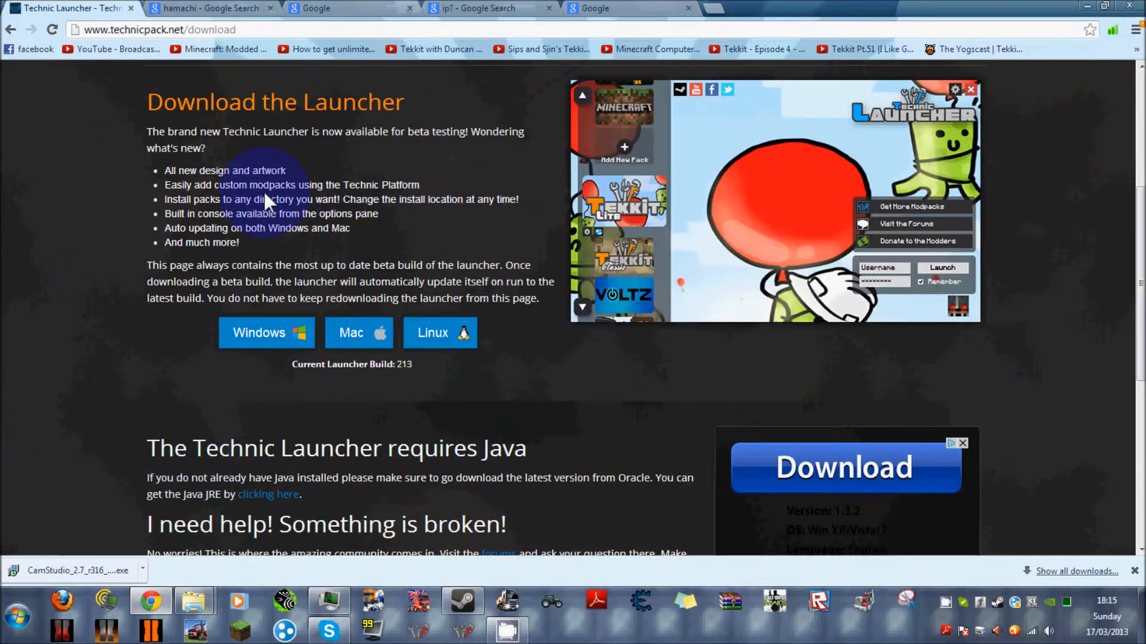
pyautogui.scroll(-7, 385, 382)
pyautogui.scroll(9, 385, 381)
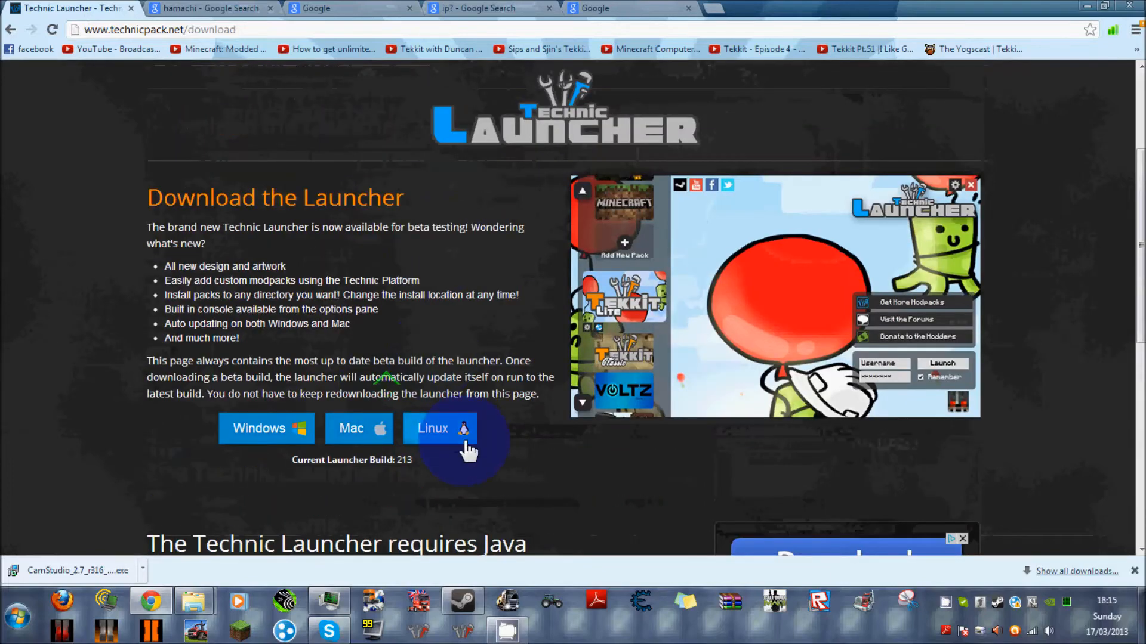
pyautogui.scroll(3, 610, 238)
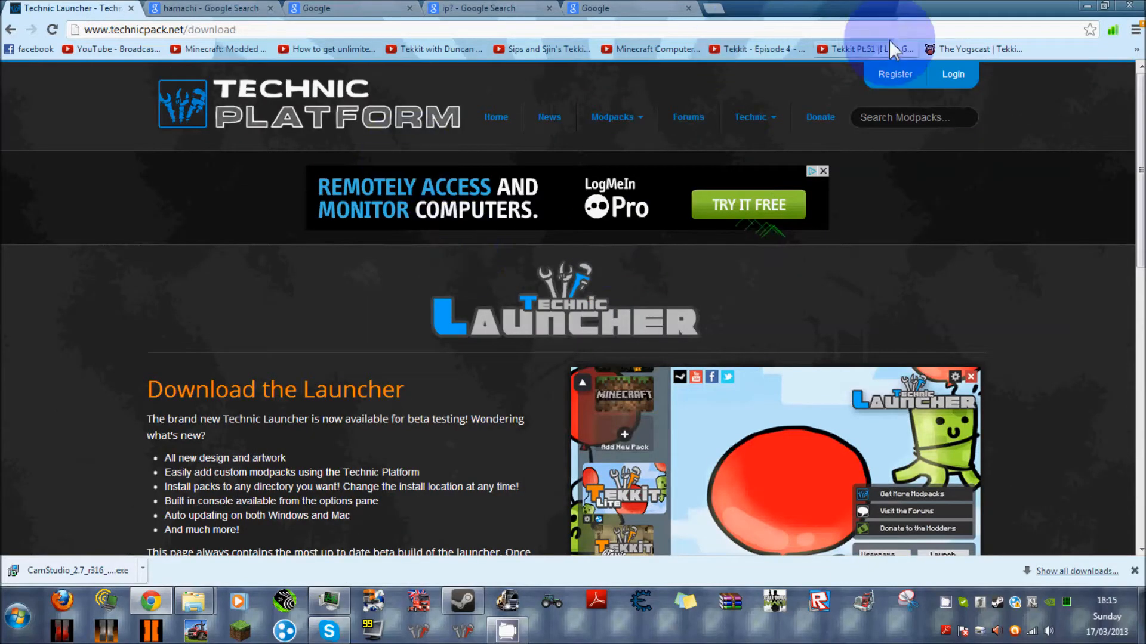
pyautogui.scroll(-9, 791, 357)
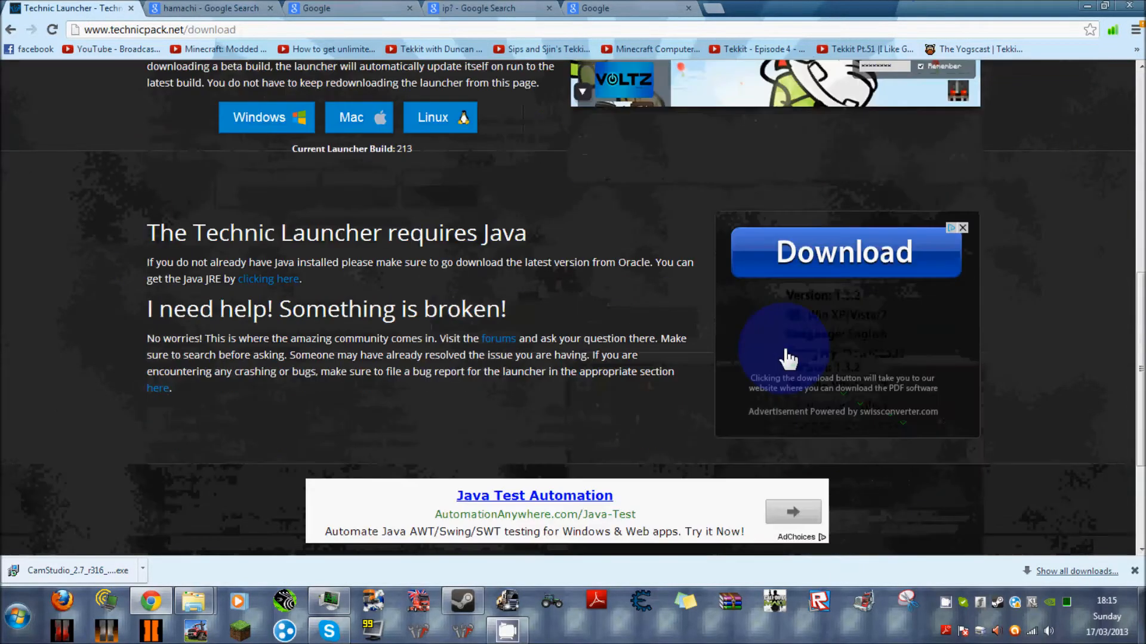
pyautogui.scroll(8, 783, 349)
pyautogui.scroll(1, 538, 268)
pyautogui.scroll(-12, 532, 406)
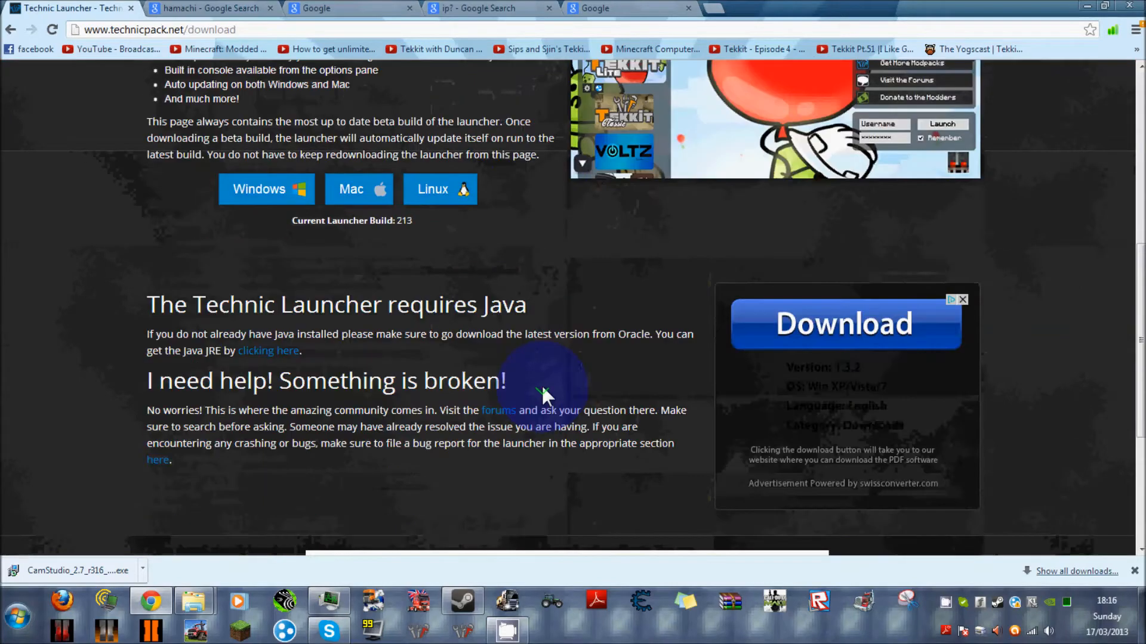
pyautogui.scroll(12, 561, 358)
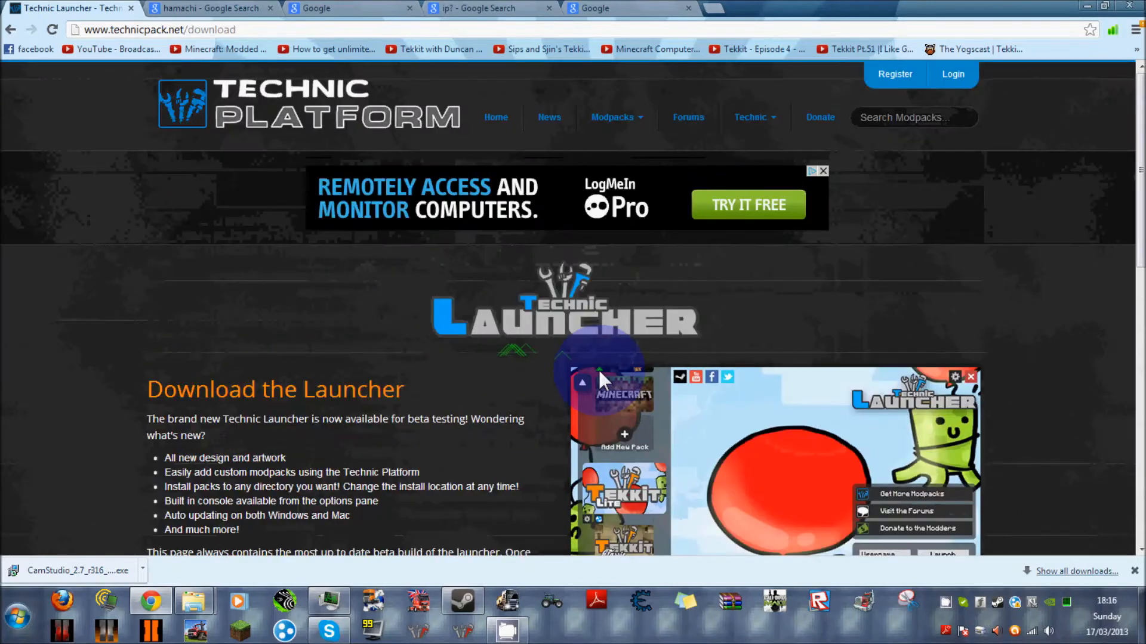
pyautogui.moveTo(789, 124)
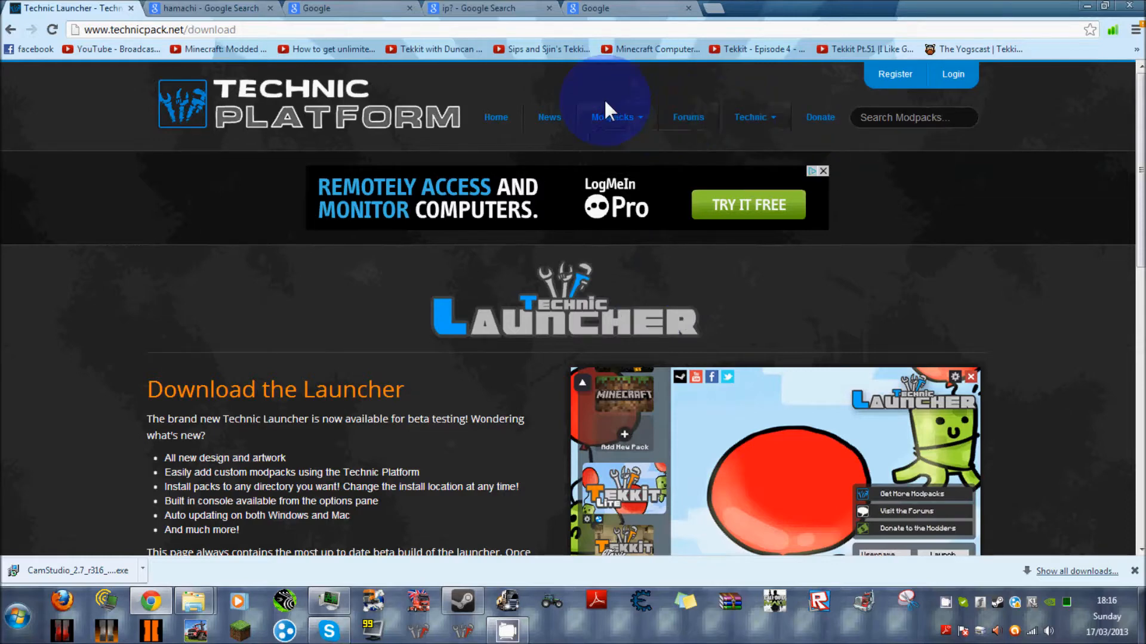
pyautogui.moveTo(587, 116)
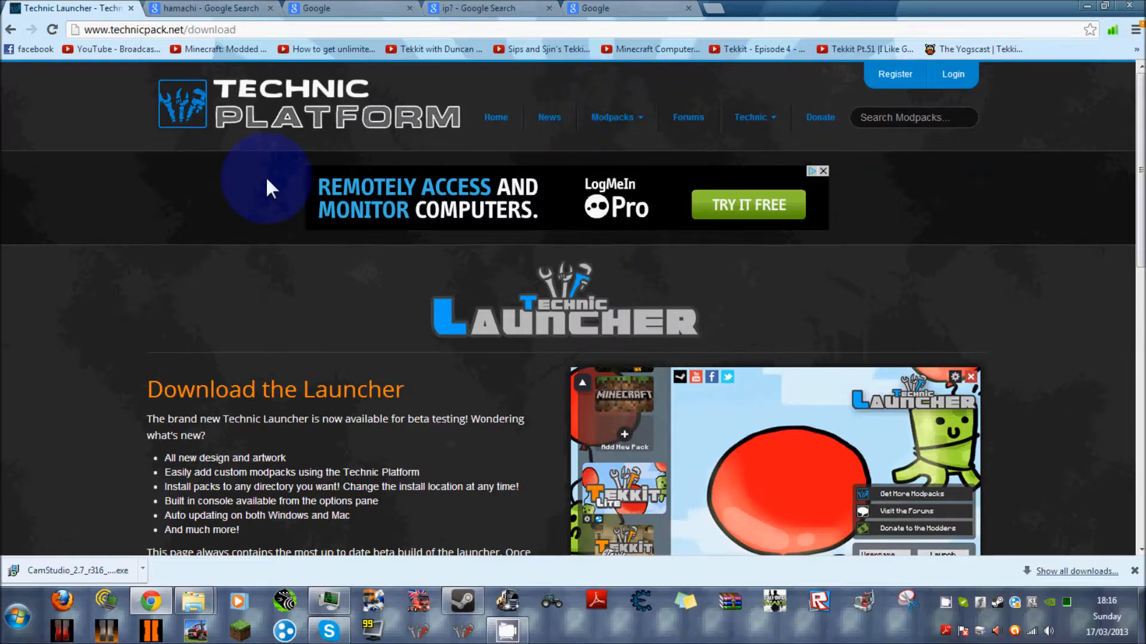
pyautogui.scroll(-10, 1010, 377)
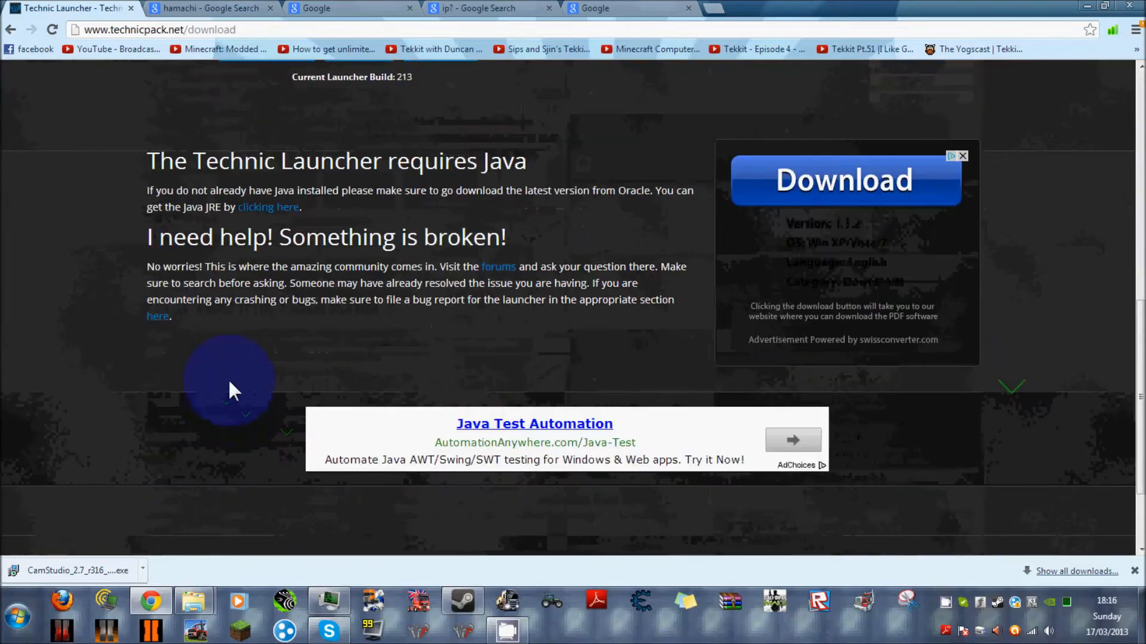
pyautogui.scroll(10, 228, 378)
pyautogui.scroll(-10, 105, 191)
pyautogui.scroll(10, 151, 186)
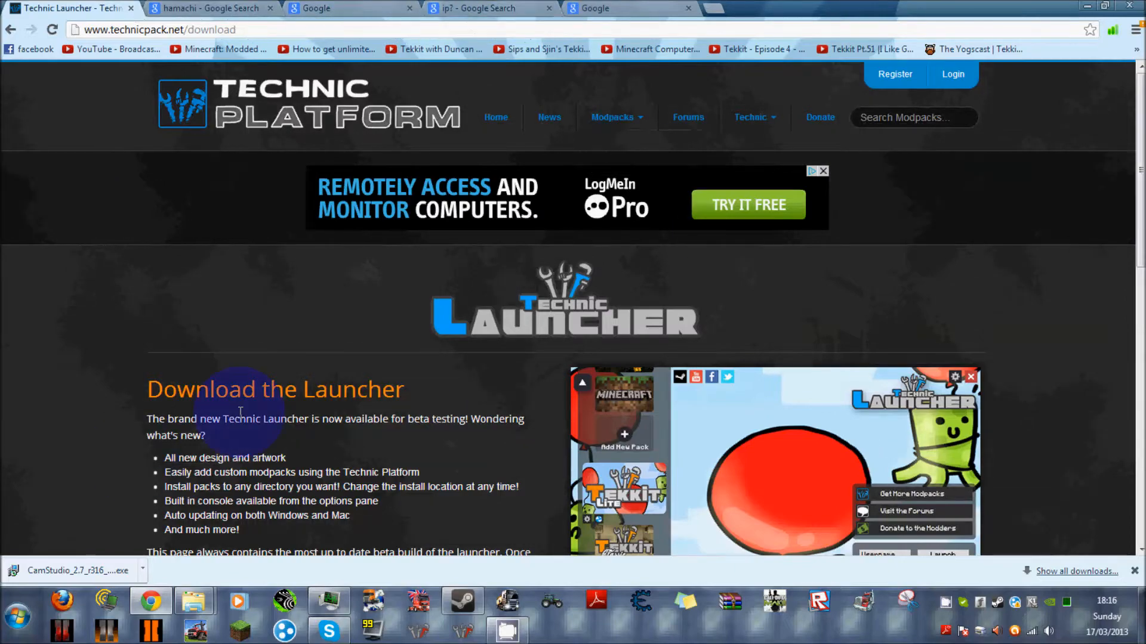
pyautogui.scroll(-3, 892, 63)
# Inspect the contents of the Tekkit_Server_3.1.2 (1) archive on the desktop in WinRAR, and close it.
pyautogui.click(1087, 5)
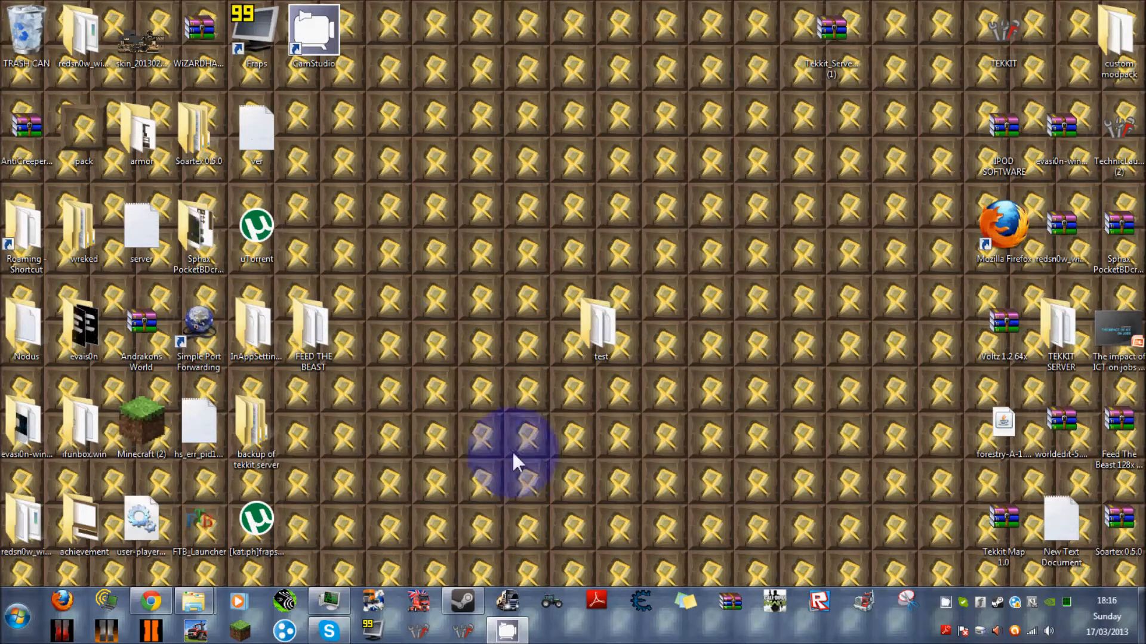
pyautogui.click(153, 603)
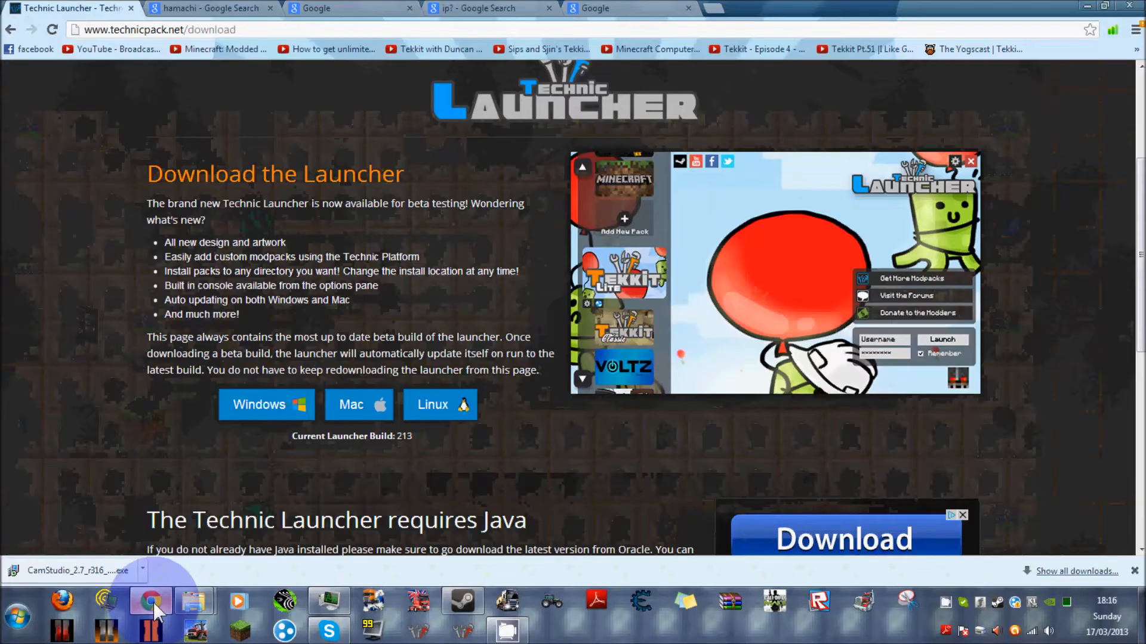
pyautogui.click(153, 602)
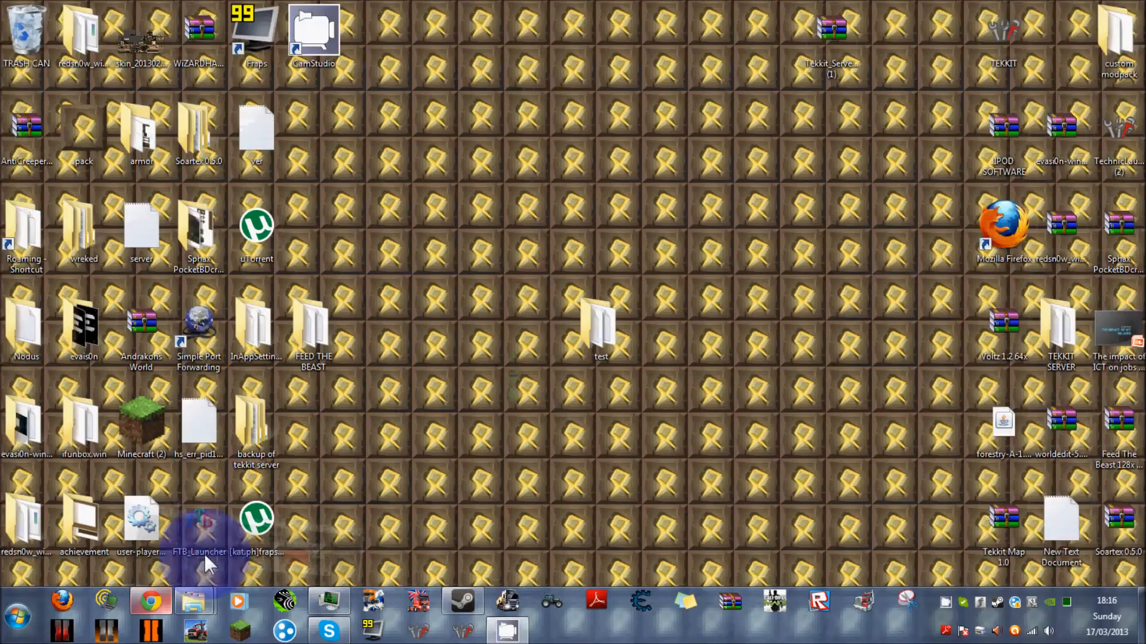
pyautogui.doubleClick(833, 31)
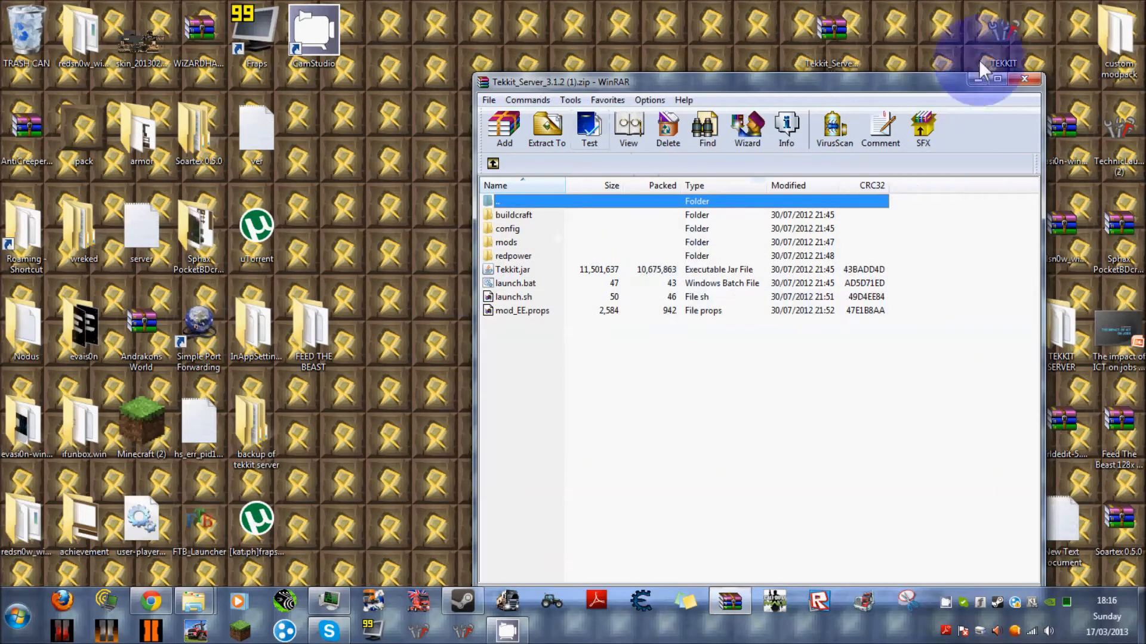
pyautogui.click(1024, 79)
pyautogui.click(851, 73)
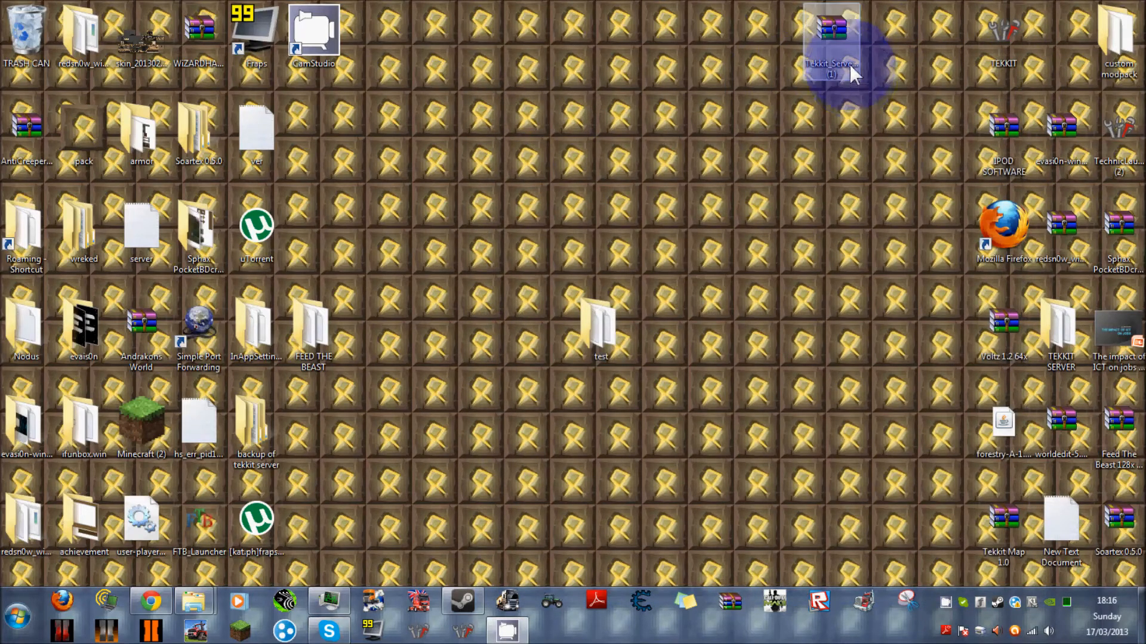
# Delete the old "test" folder from the desktop, moving it to the Recycle Bin.
pyautogui.click(580, 330)
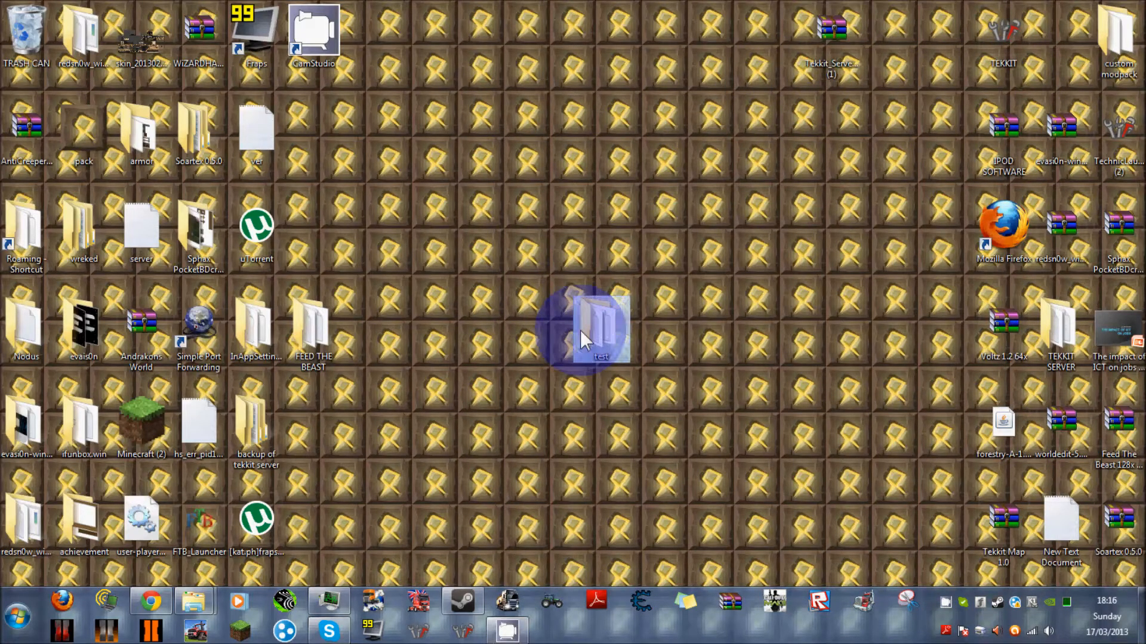
pyautogui.rightClick(580, 331)
pyautogui.click(600, 533)
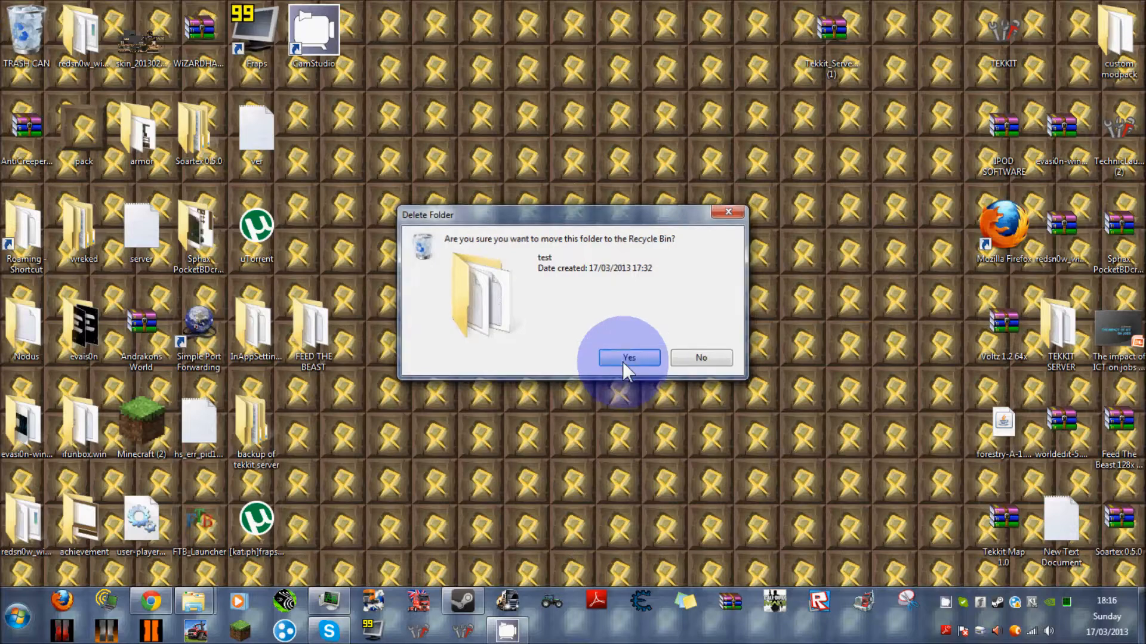
pyautogui.click(629, 358)
# Create a new folder on the desktop and name it "TEKKIT TEST".
pyautogui.rightClick(593, 293)
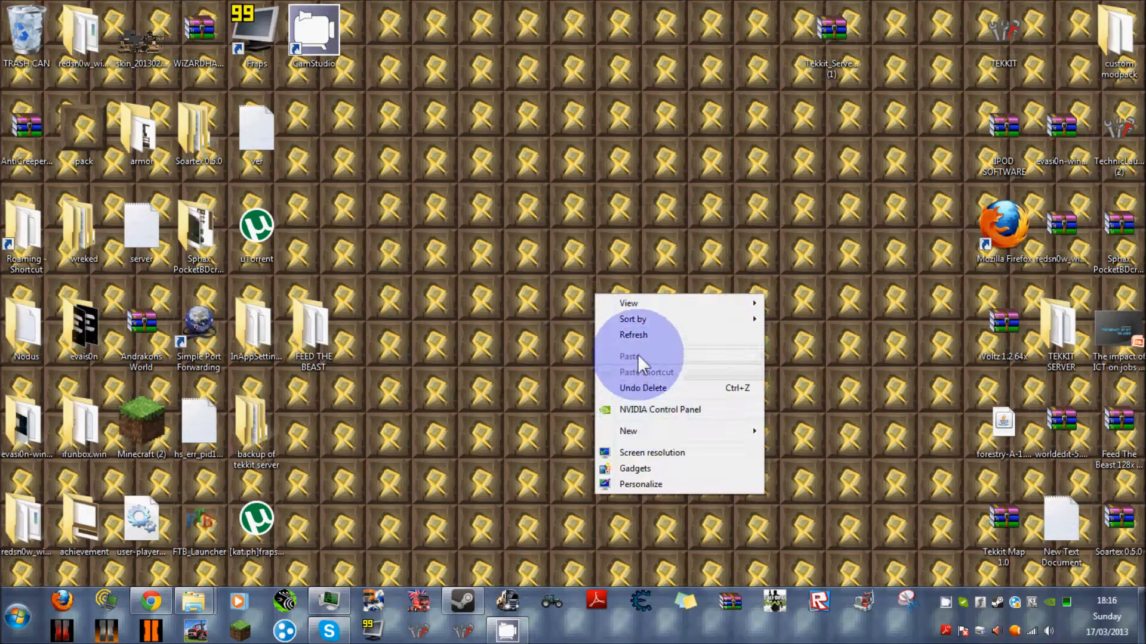
pyautogui.moveTo(647, 435)
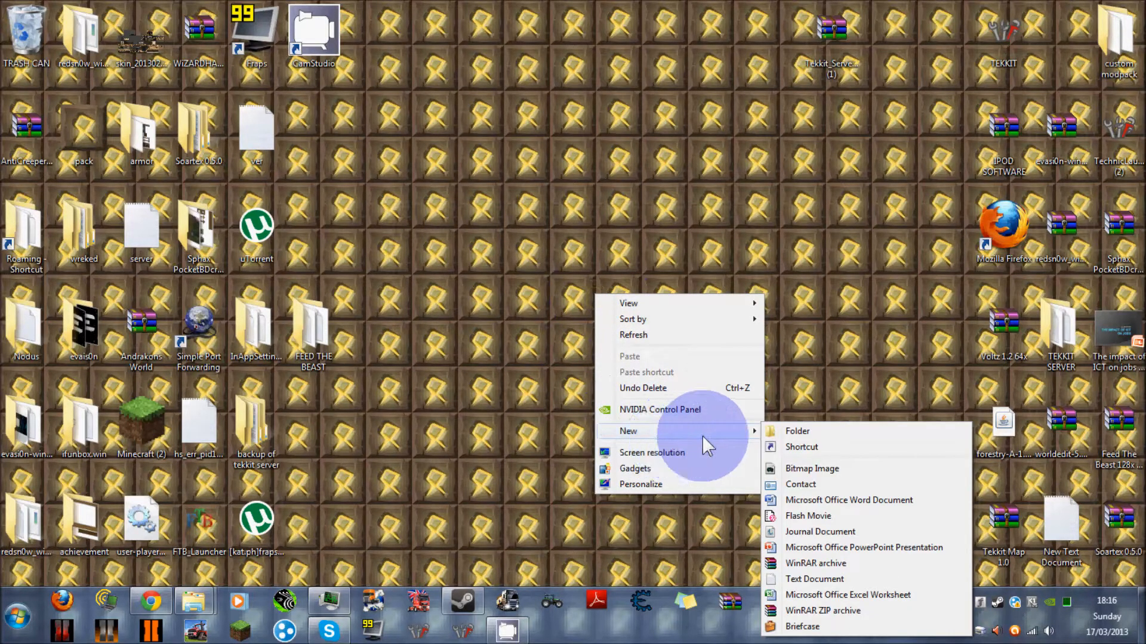
pyautogui.click(789, 430)
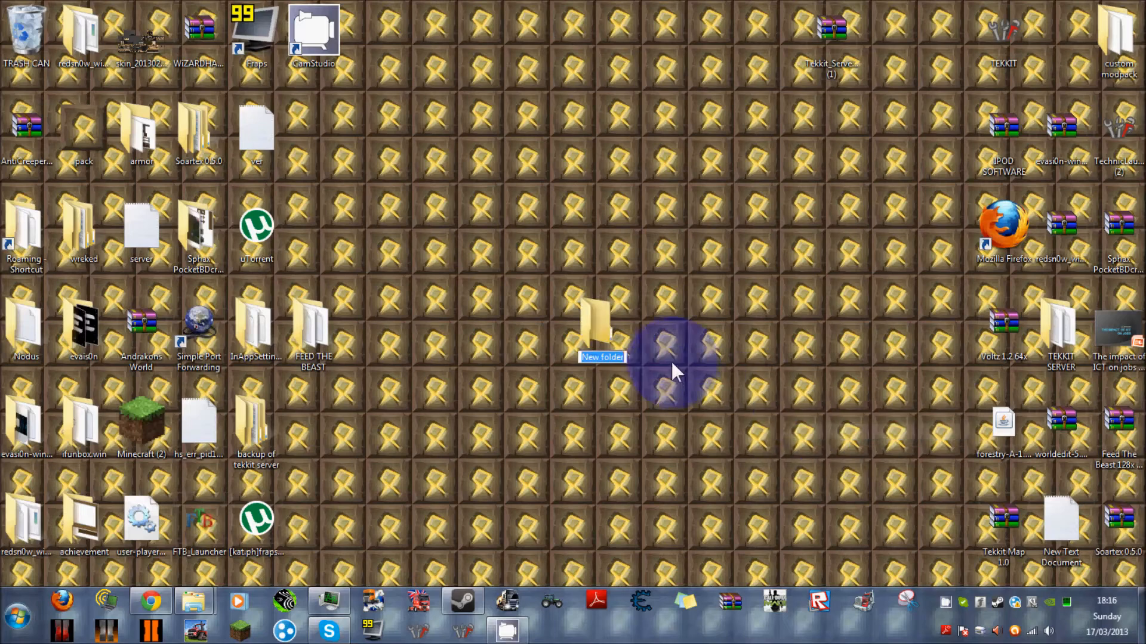
pyautogui.press('BackSpace')
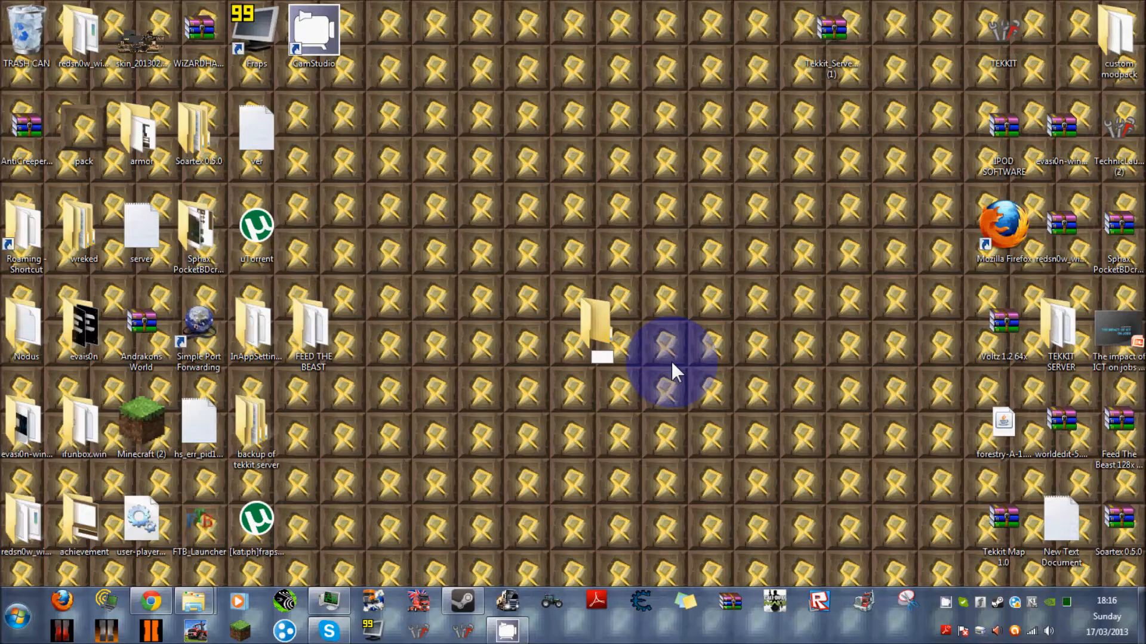
pyautogui.write('TEKKIT TEST')
pyautogui.press('Return')
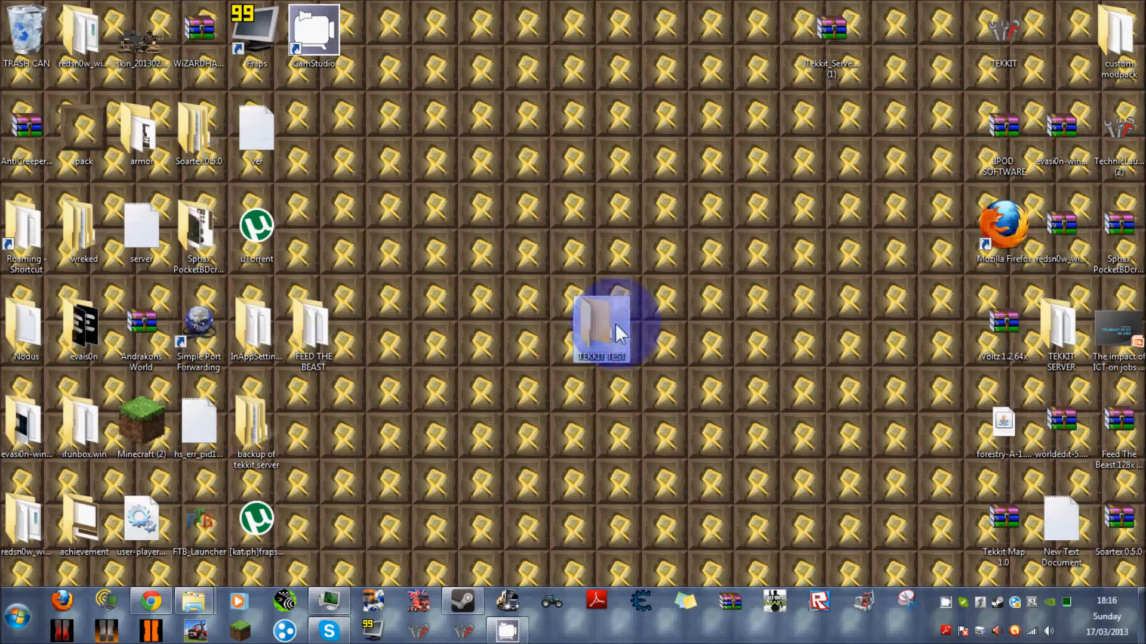
# Move the Tekkit_Server_3.1.2 (1) archive into the TEKKIT TEST folder and extract its contents directly there.
pyautogui.moveTo(857, 20); pyautogui.dragTo(609, 333)
pyautogui.doubleClick(612, 331)
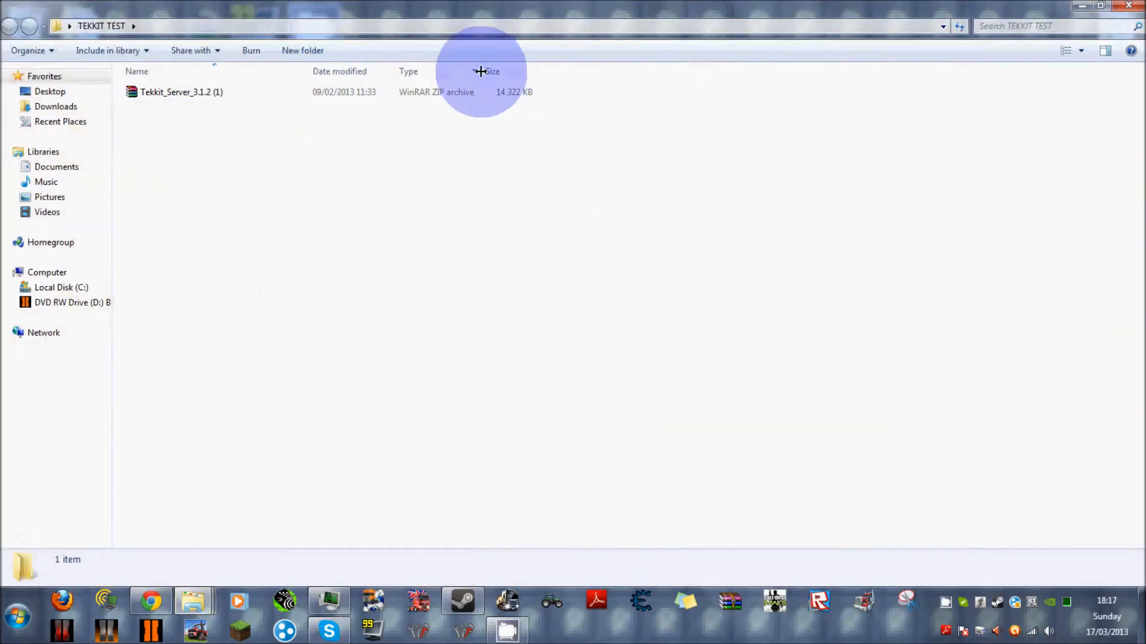
pyautogui.click(469, 108)
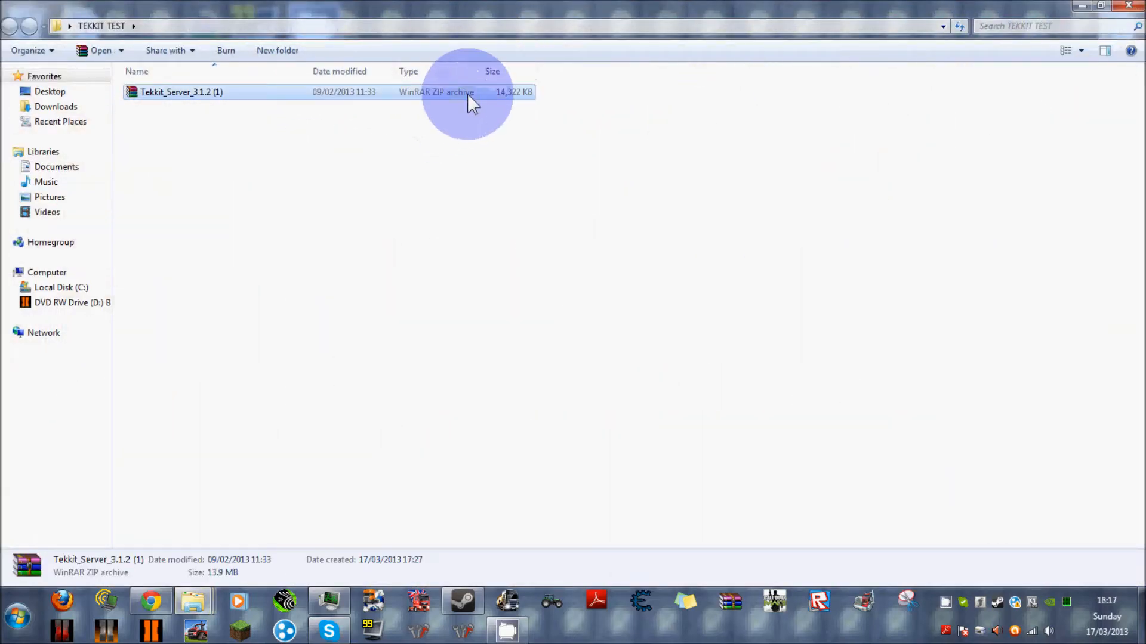
pyautogui.rightClick(468, 95)
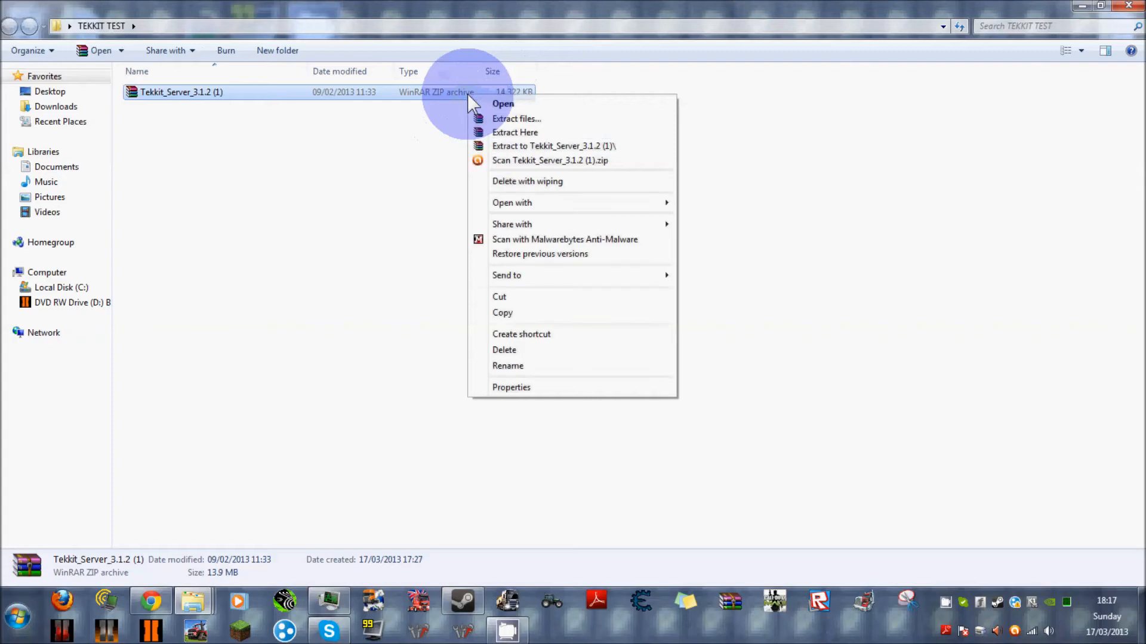
pyautogui.click(508, 131)
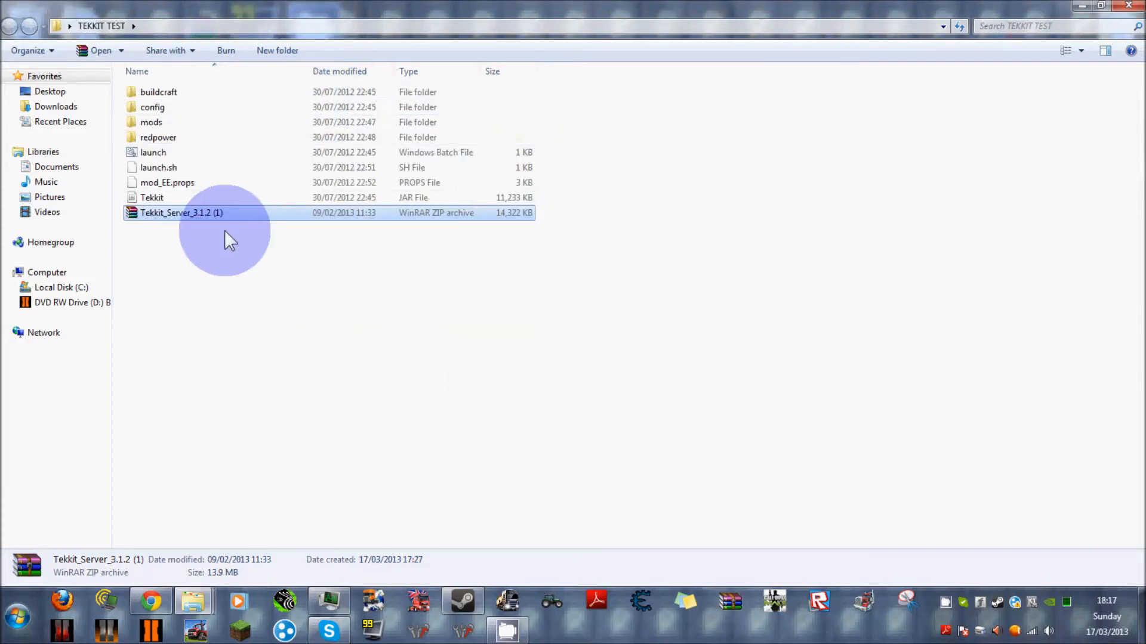
# Restore the TEKKIT TEST window to a smaller size and move the Tekkit_Server_3.1.2 (1) archive back to the desktop.
pyautogui.click(1100, 5)
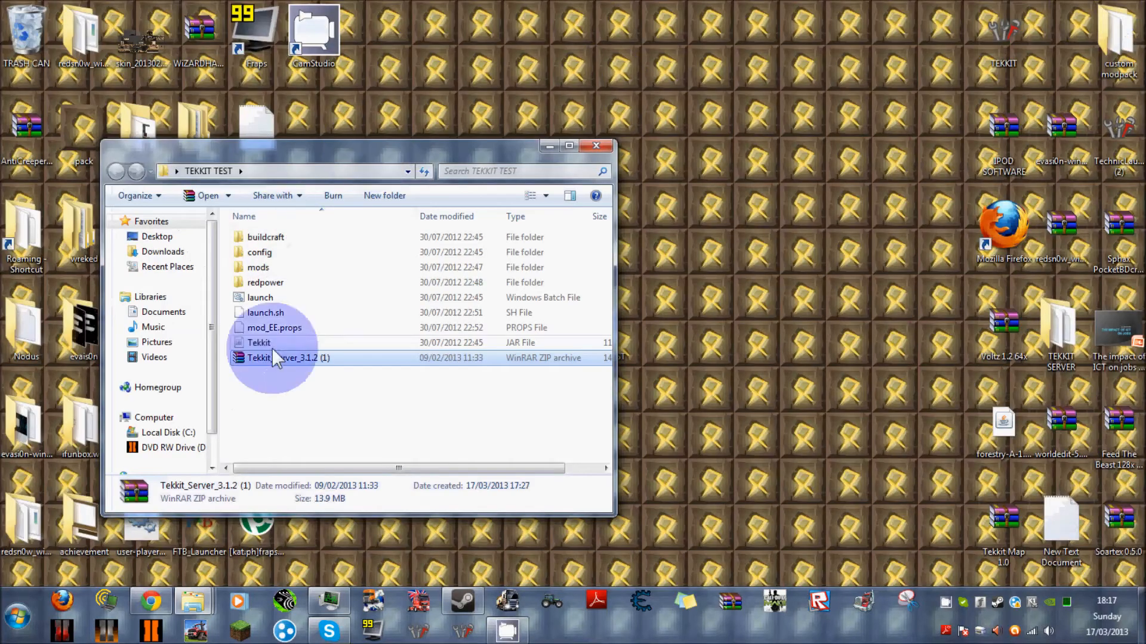
pyautogui.moveTo(364, 358); pyautogui.dragTo(871, 193)
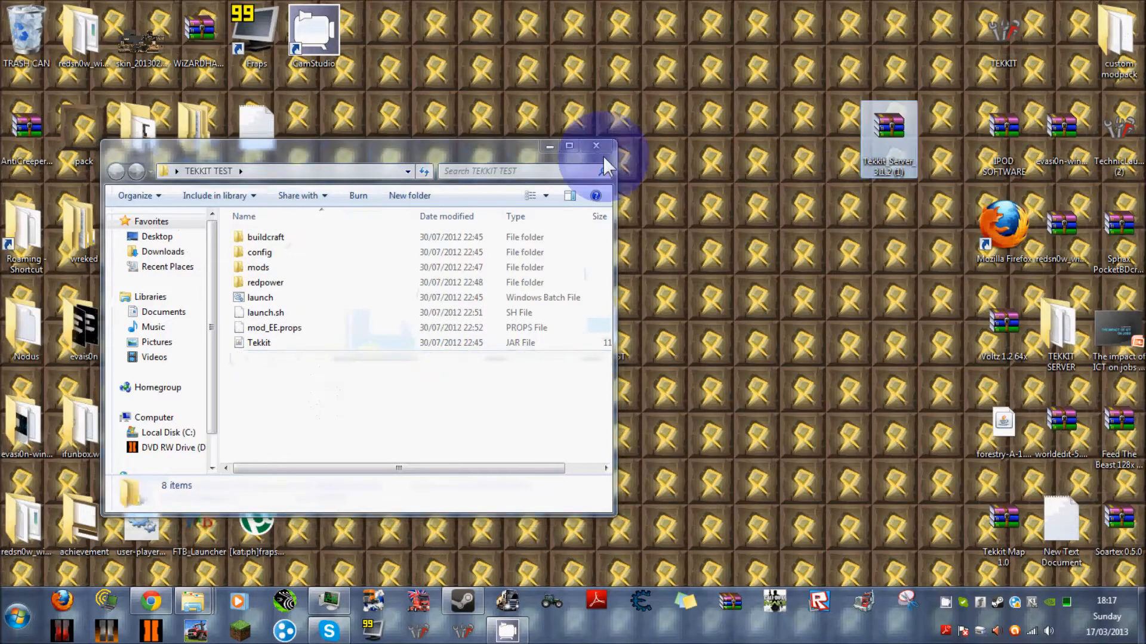
# Edit the launch batch file in TEKKIT TEST so it uses -Xmx1G and -Xms1G, save it and close it.
pyautogui.click(567, 147)
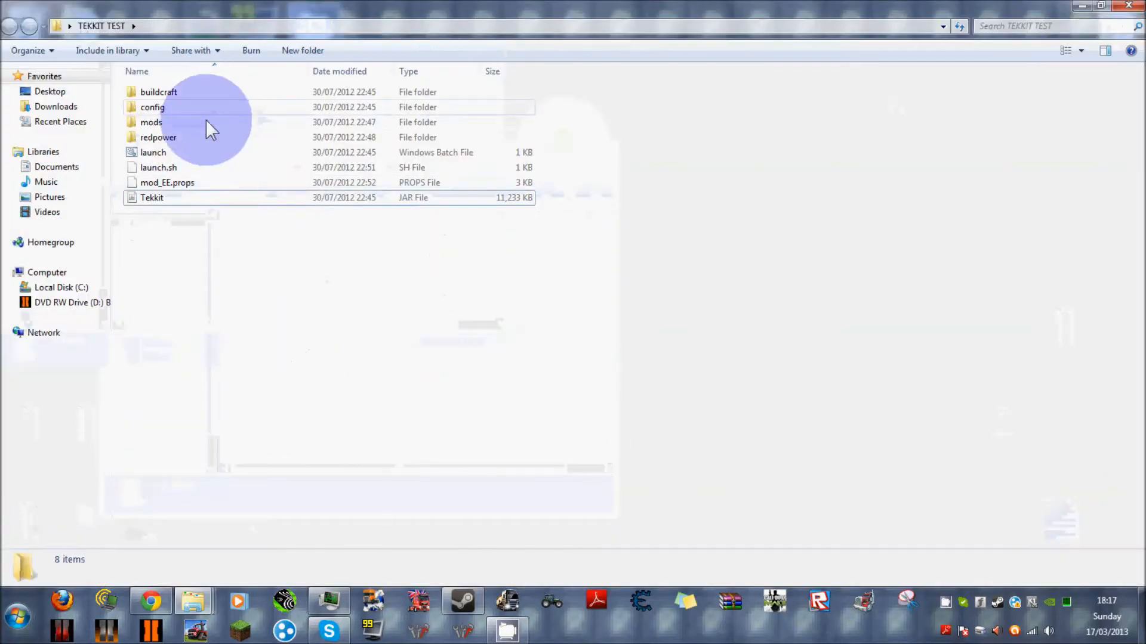
pyautogui.rightClick(187, 150)
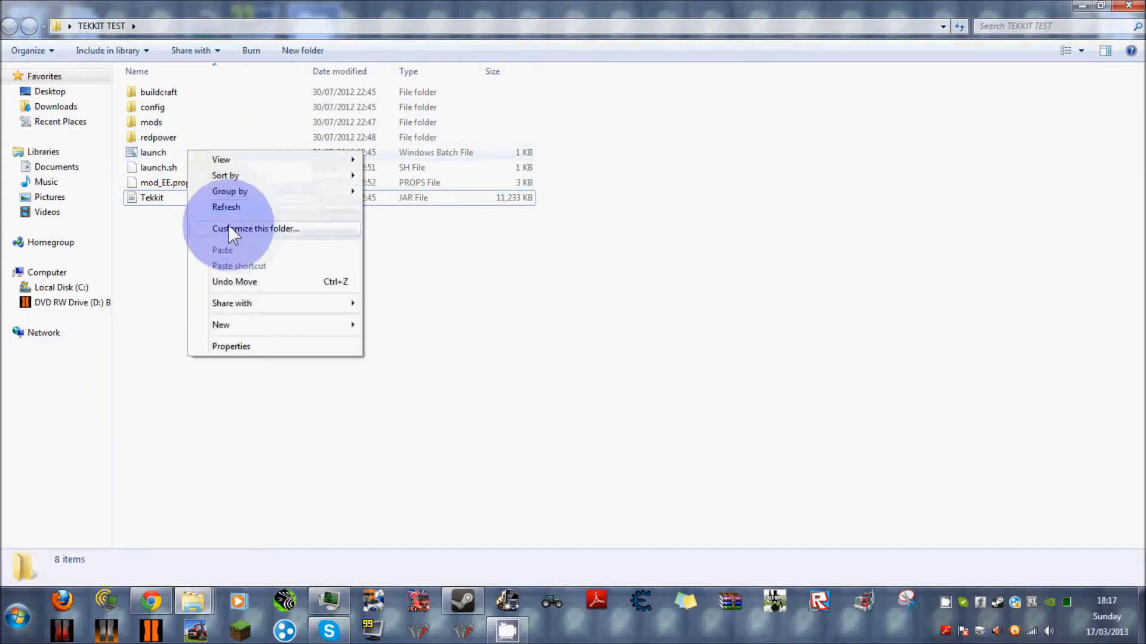
pyautogui.rightClick(169, 150)
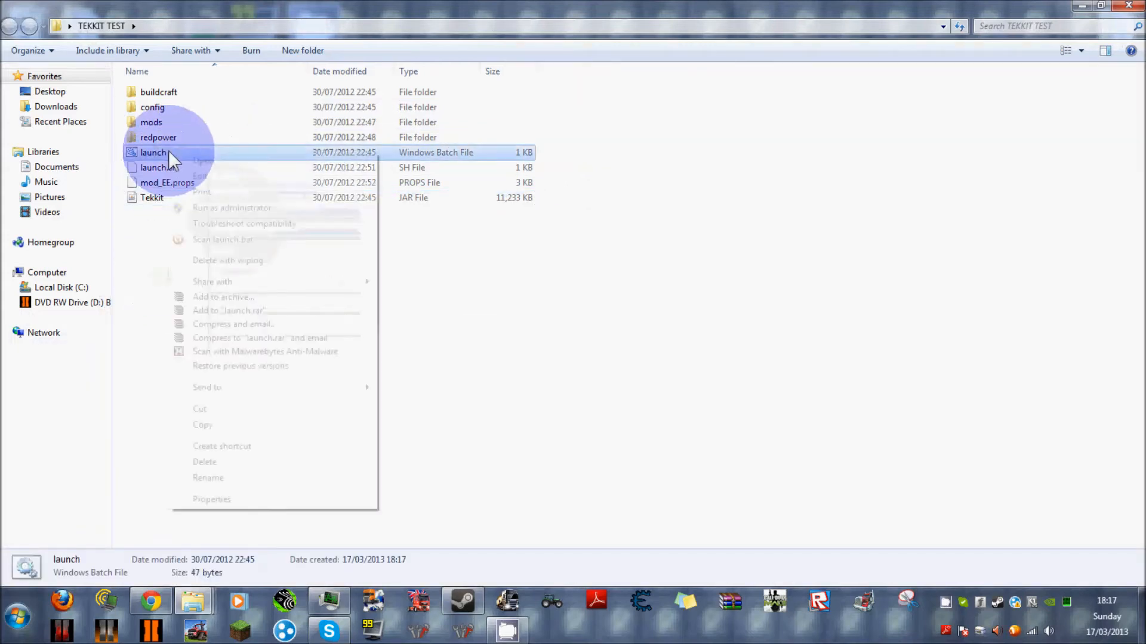
pyautogui.click(232, 182)
pyautogui.click(117, 100)
pyautogui.write('1G -Xms1G -jar Tekkit.jar nogui')
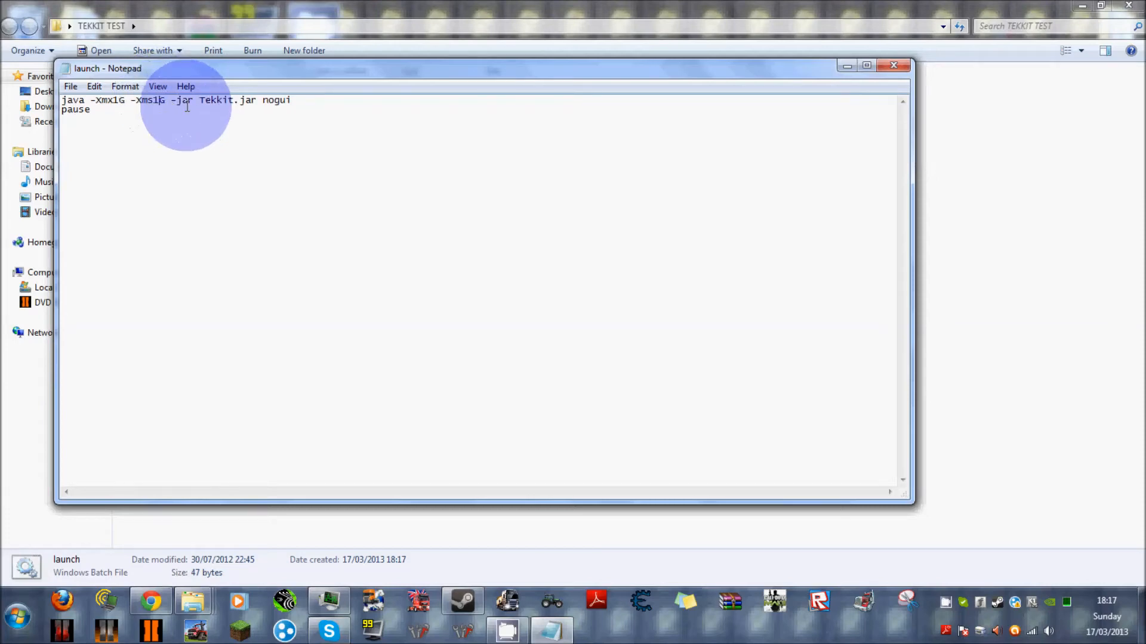
pyautogui.click(68, 86)
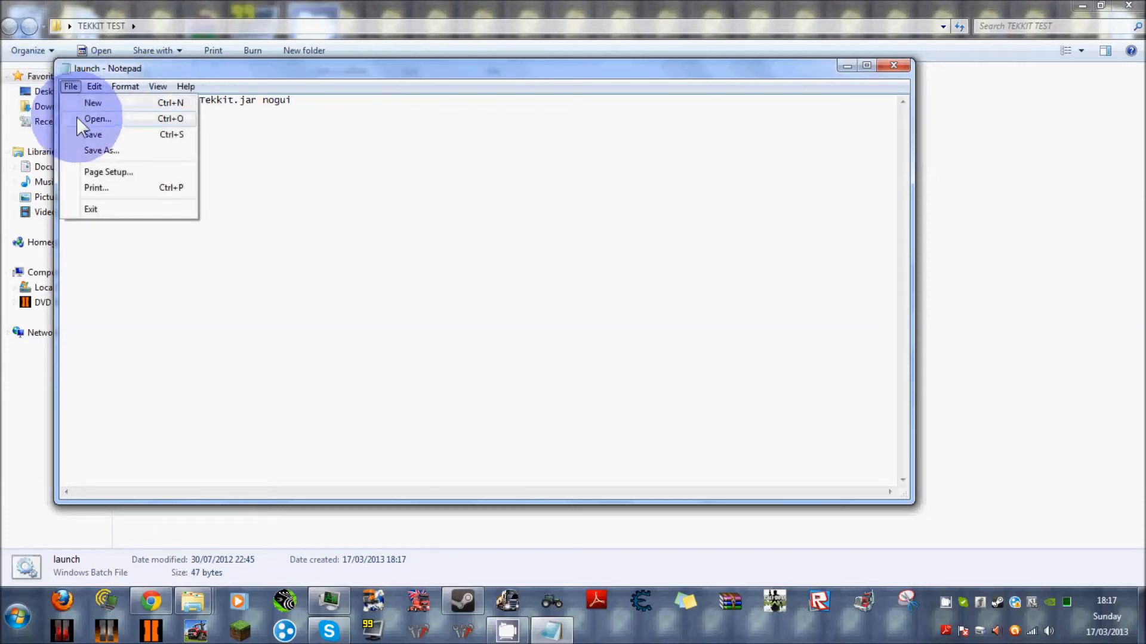
pyautogui.click(91, 134)
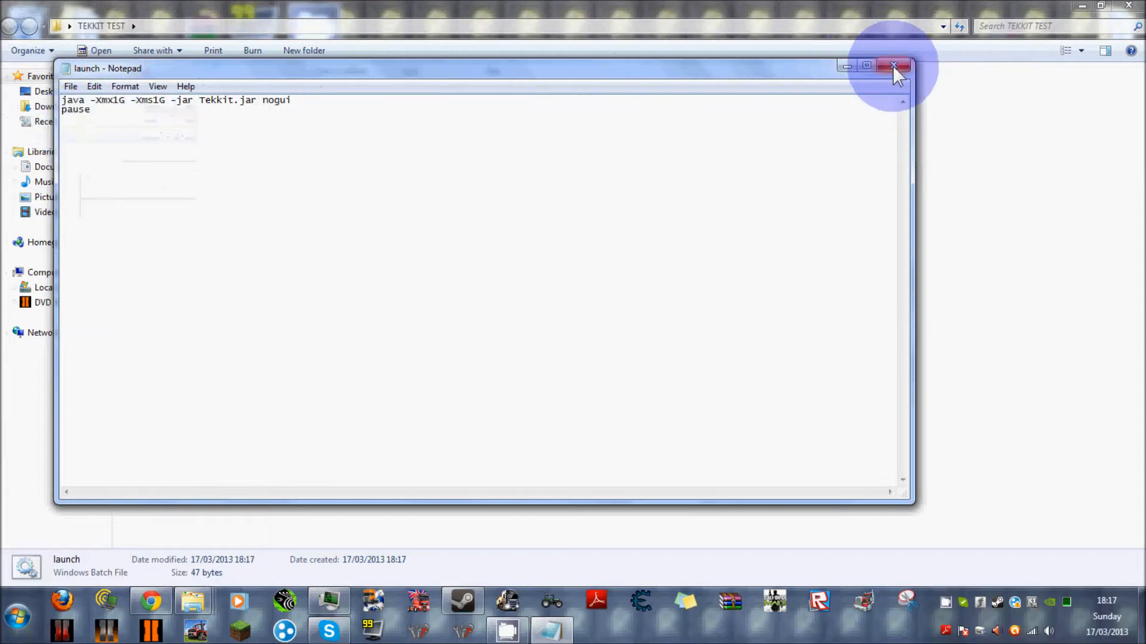
pyautogui.click(893, 65)
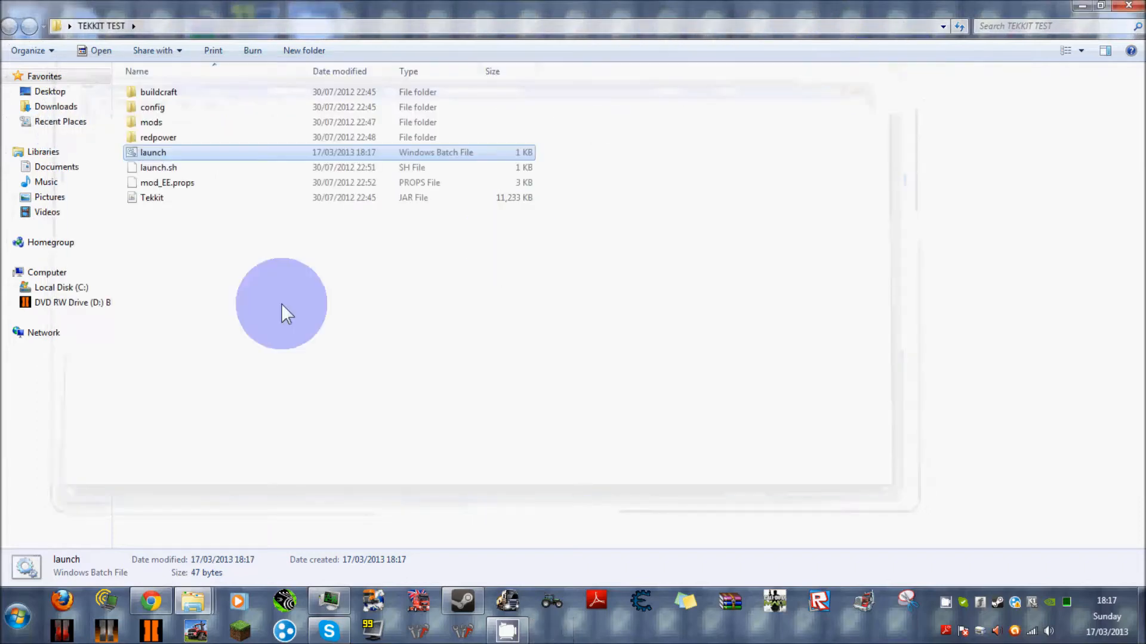
# Run the launch batch file to generate the server files and world, then shut the server down with the stop command.
pyautogui.doubleClick(281, 153)
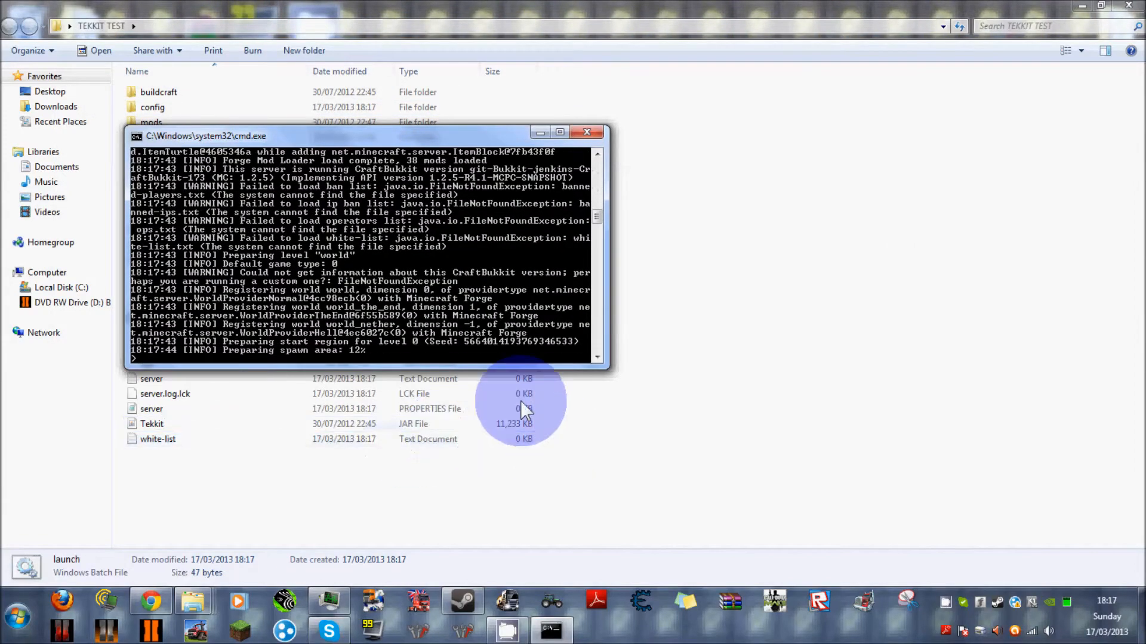
pyautogui.click(586, 132)
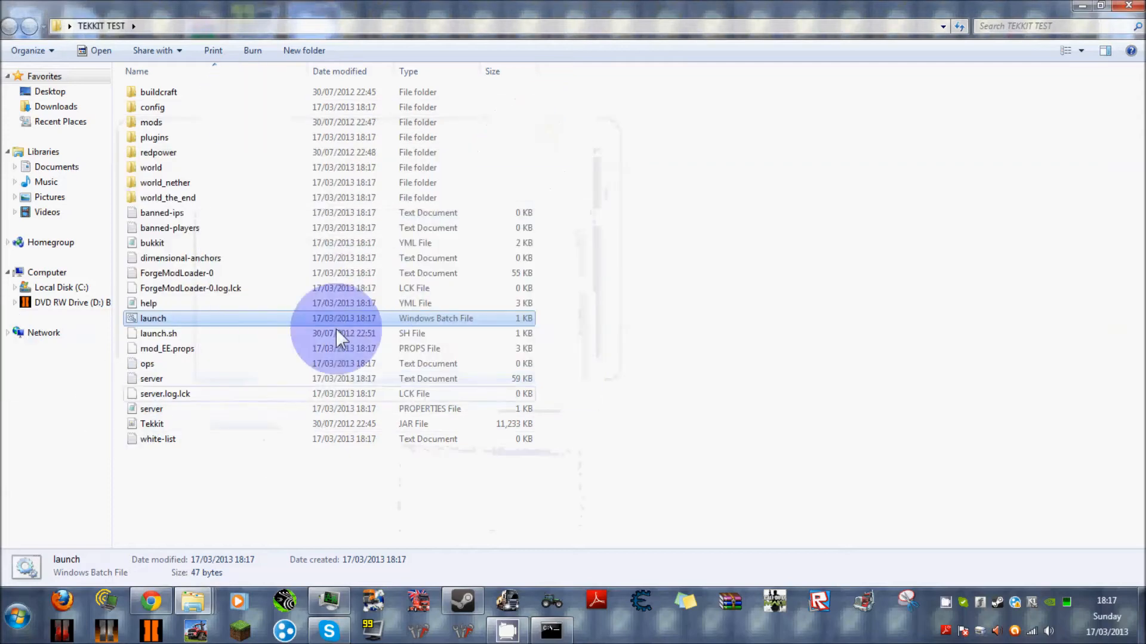
pyautogui.click(556, 619)
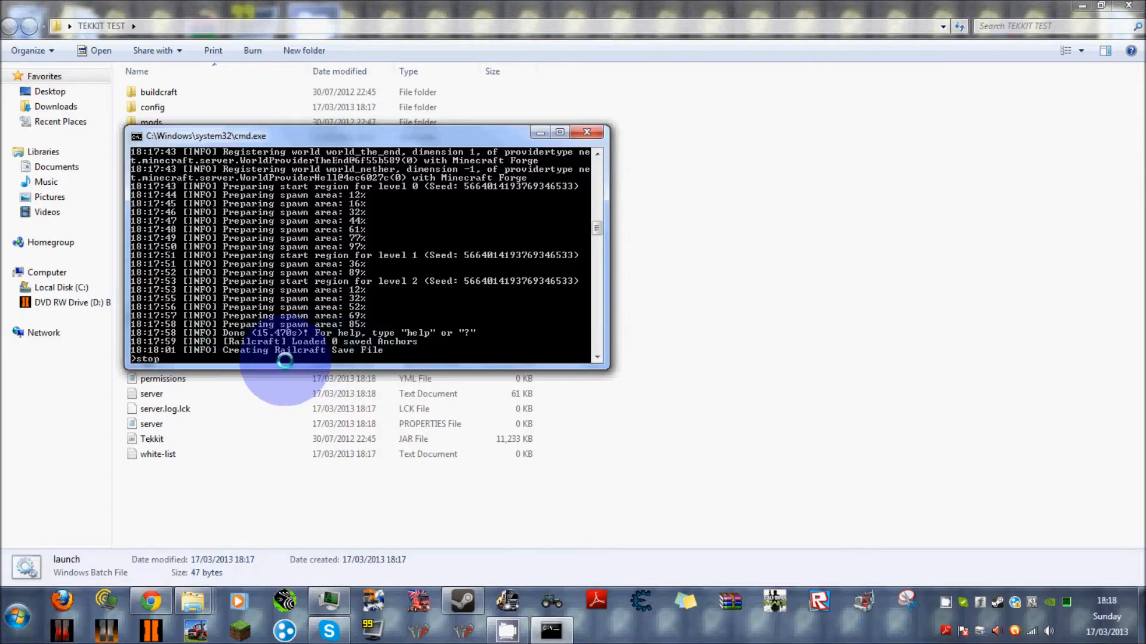
pyautogui.press('Return')
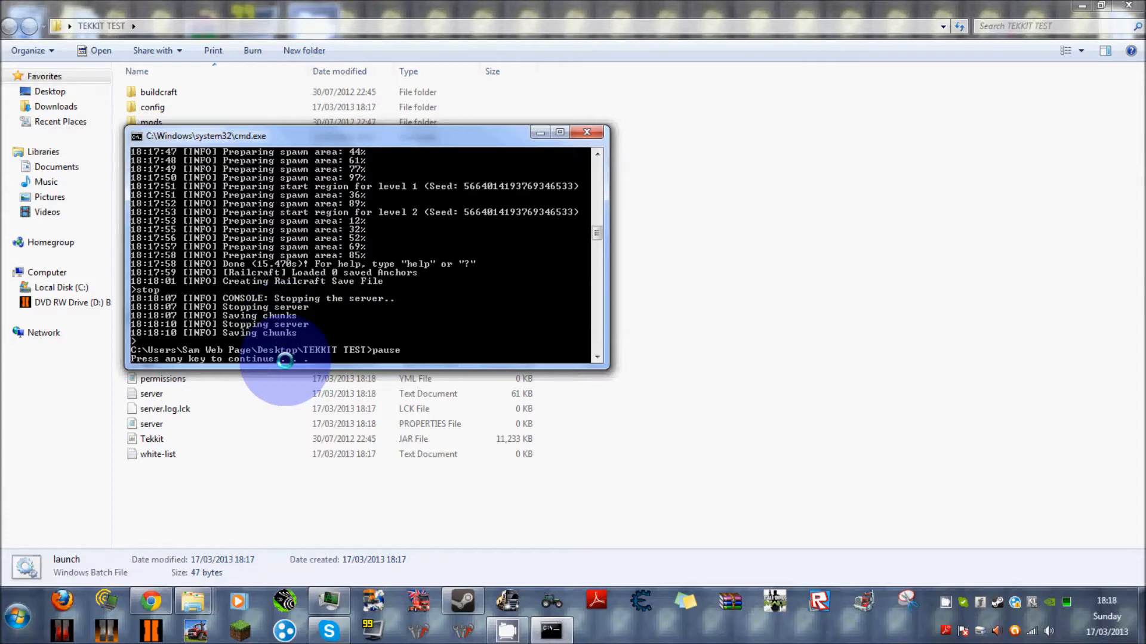
pyautogui.press('Return')
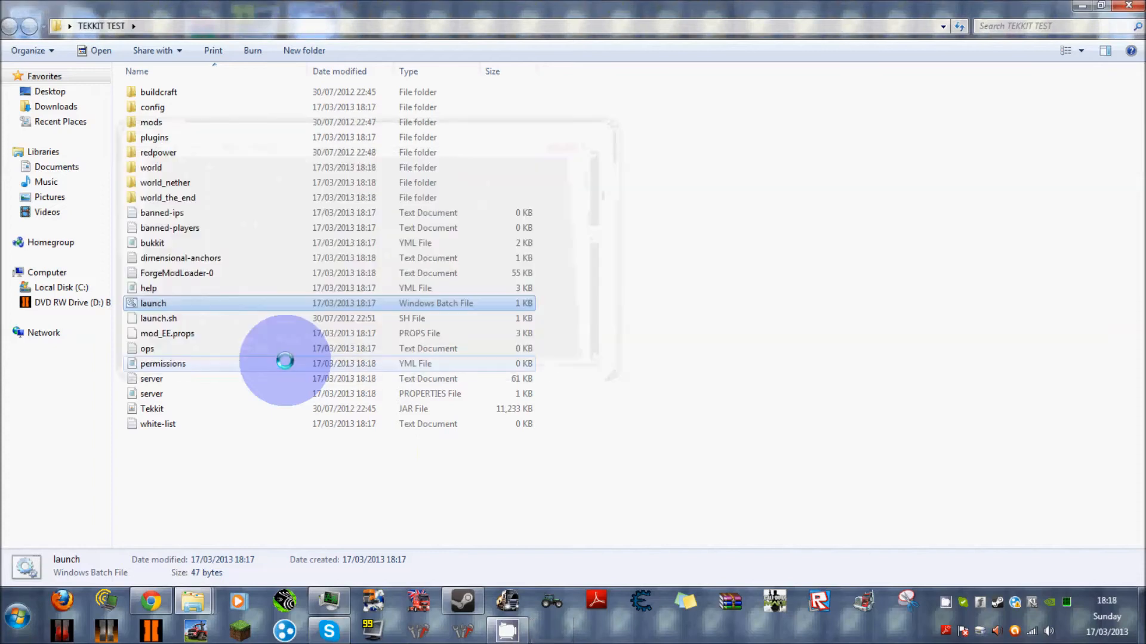
# Open the server PROPERTIES file and add the line flying-enabled=true below the gamemode entry.
pyautogui.doubleClick(230, 394)
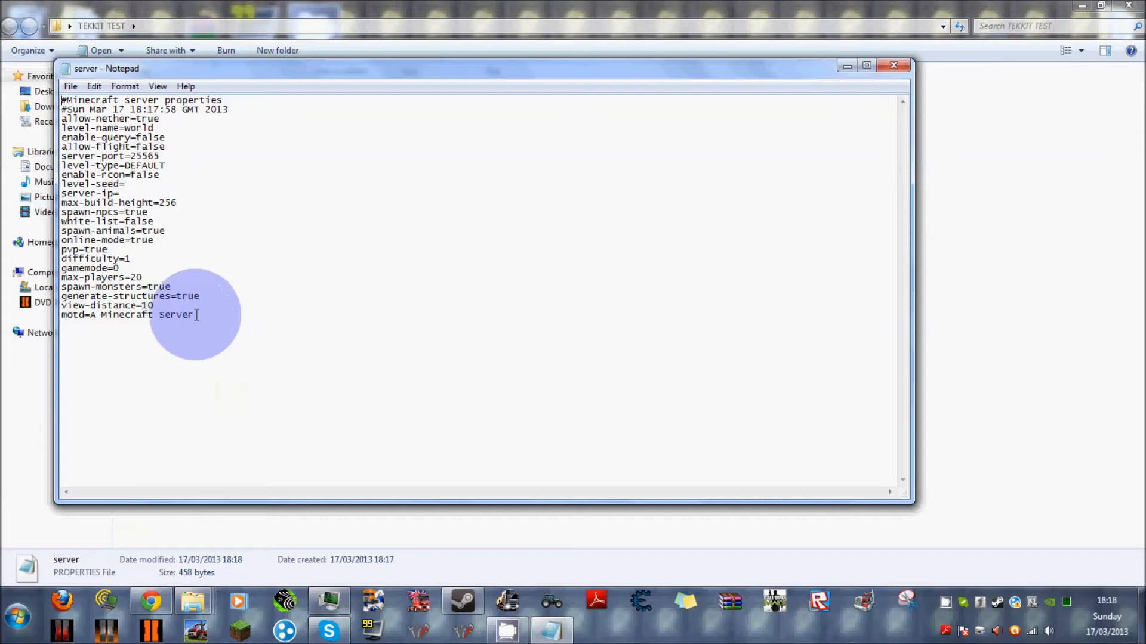
pyautogui.moveTo(100, 321); pyautogui.dragTo(231, 325)
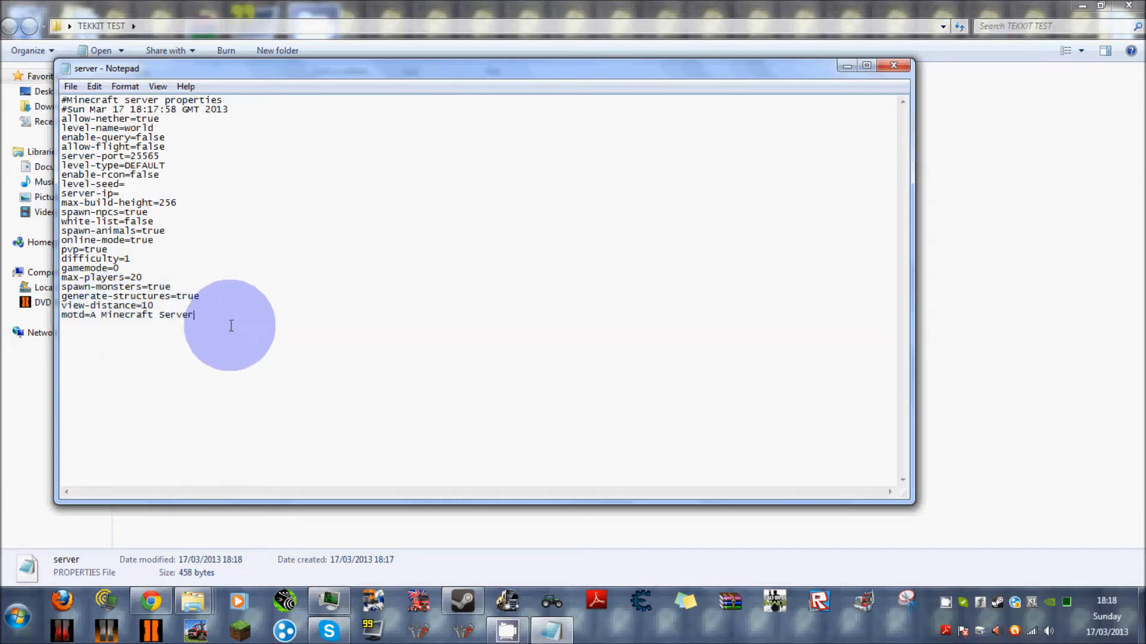
pyautogui.click(138, 269)
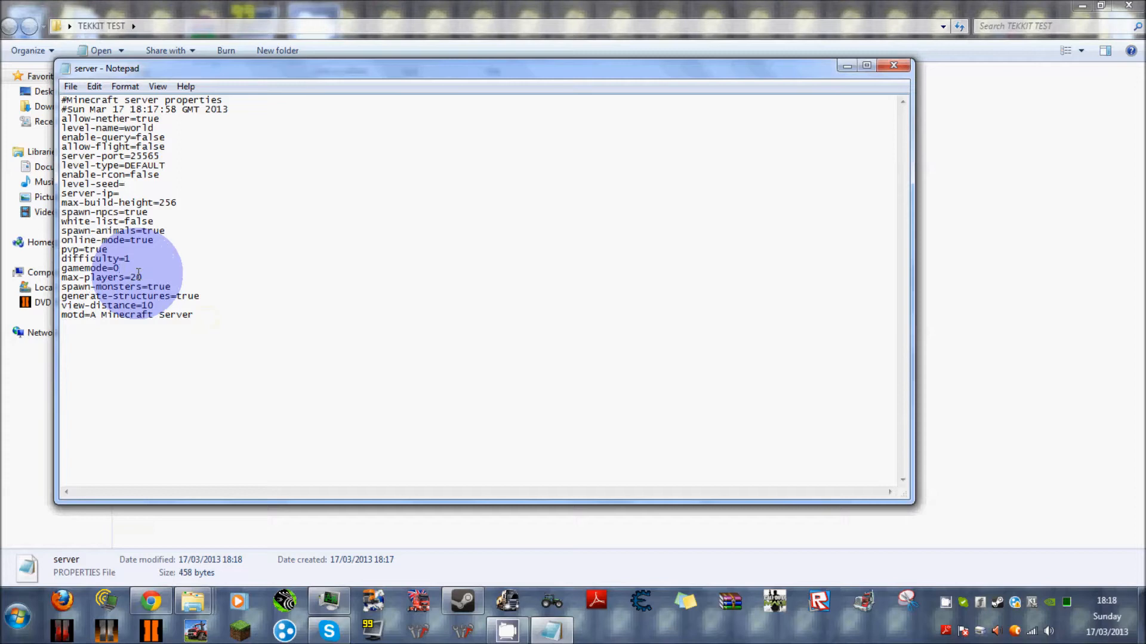
pyautogui.press('Return')
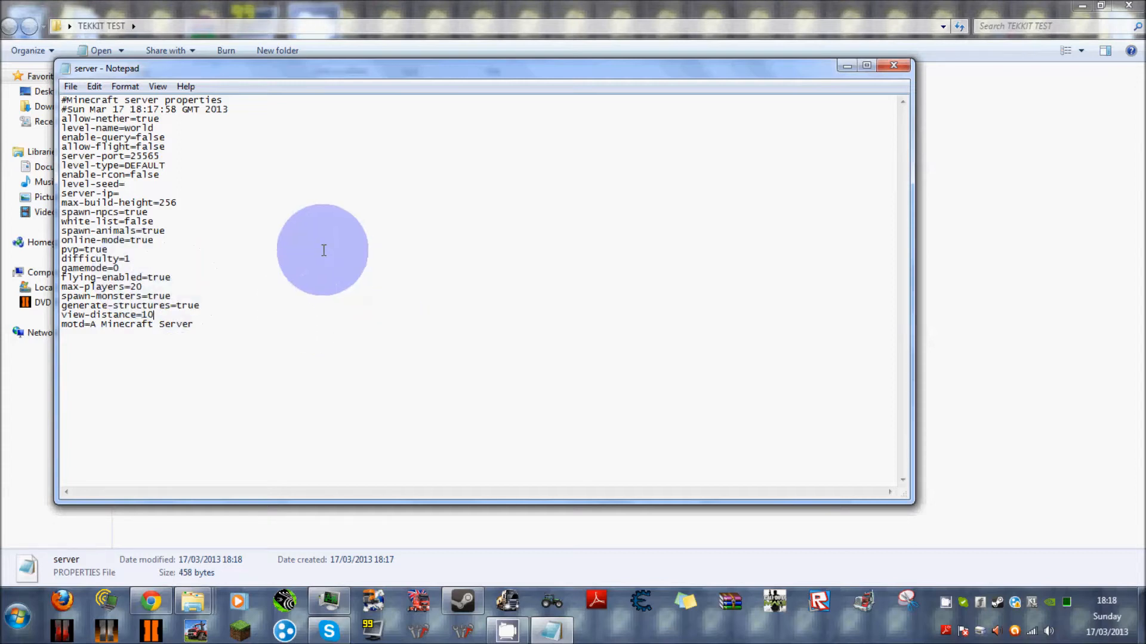
# Set max-players to 10 in the server properties, save the file and close it.
pyautogui.click(355, 319)
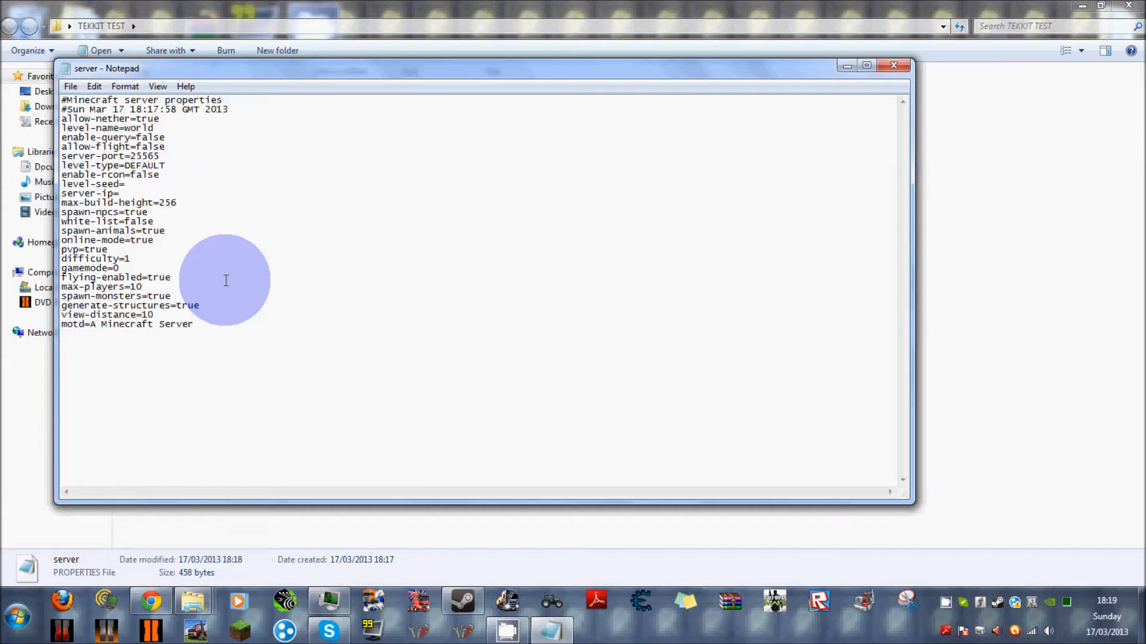
pyautogui.click(71, 86)
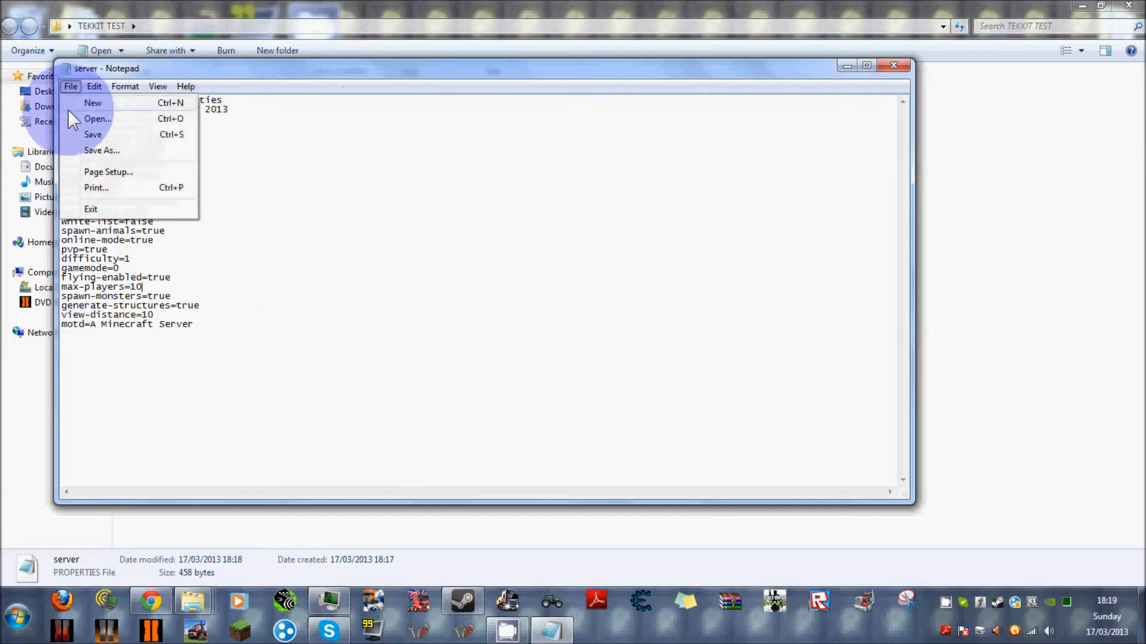
pyautogui.click(81, 136)
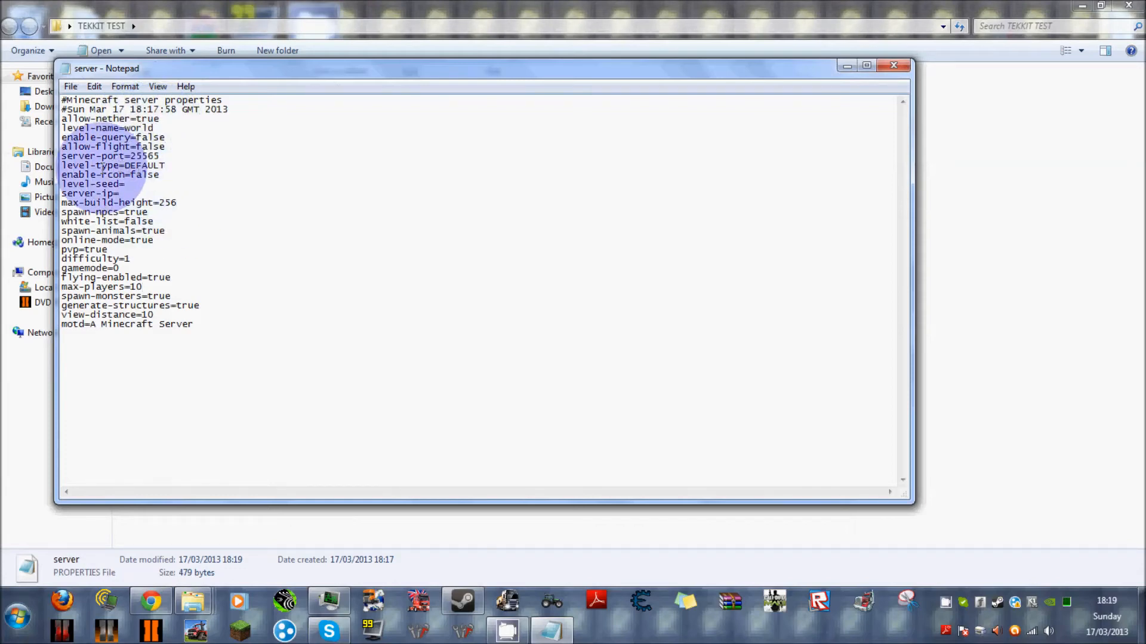
pyautogui.moveTo(160, 156); pyautogui.dragTo(131, 156)
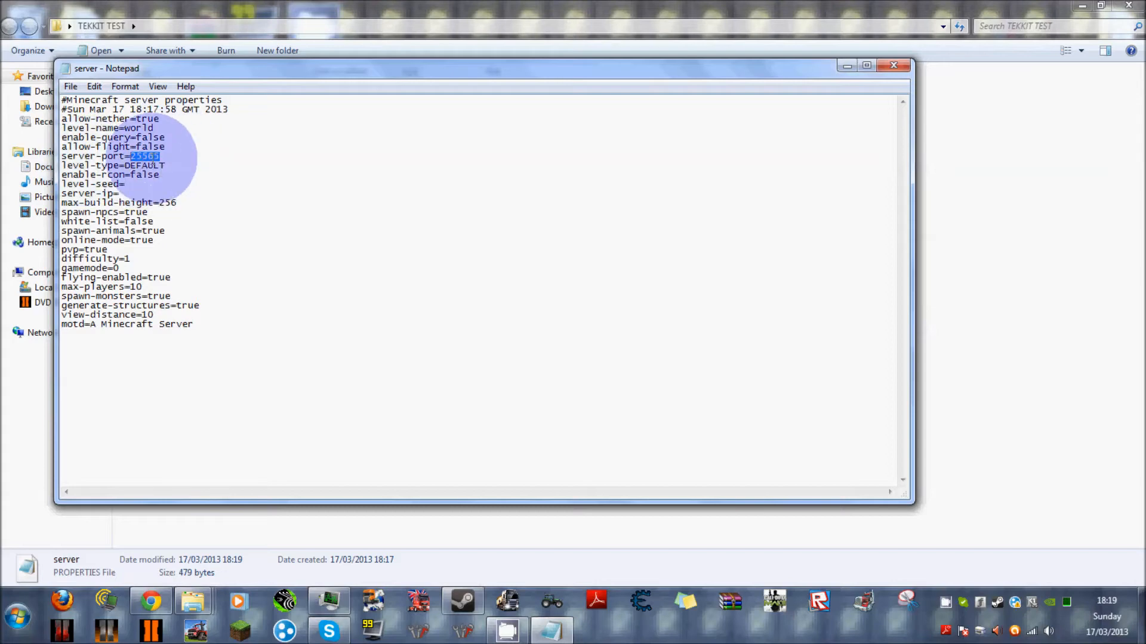
pyautogui.click(894, 65)
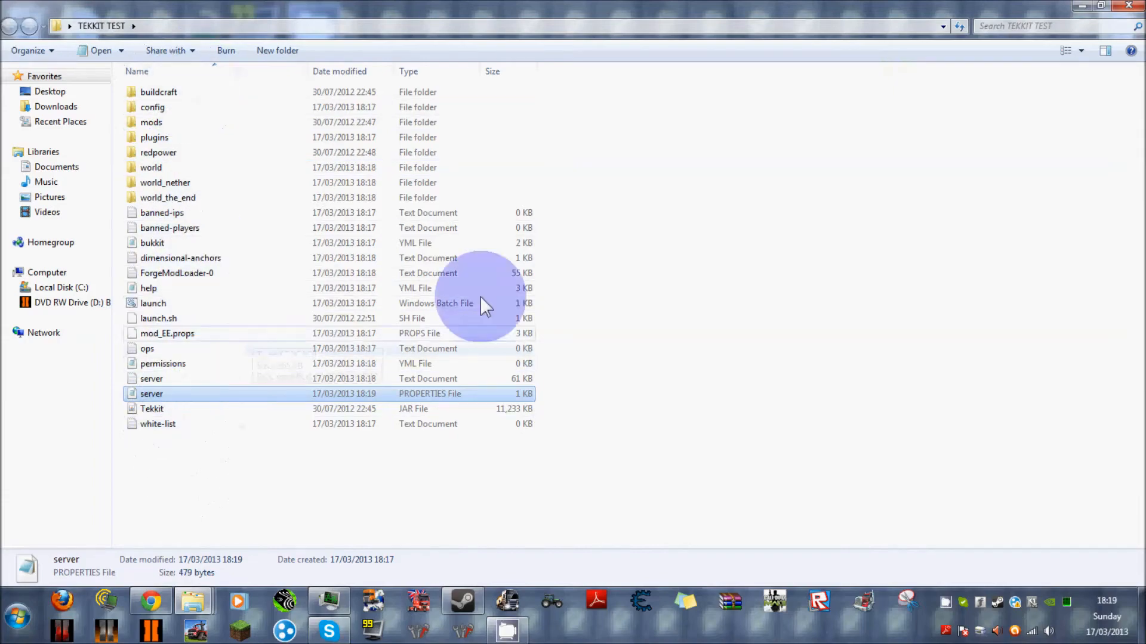
# Minimize the TEKKIT TEST folder window and switch to the Chrome browser.
pyautogui.click(1080, 5)
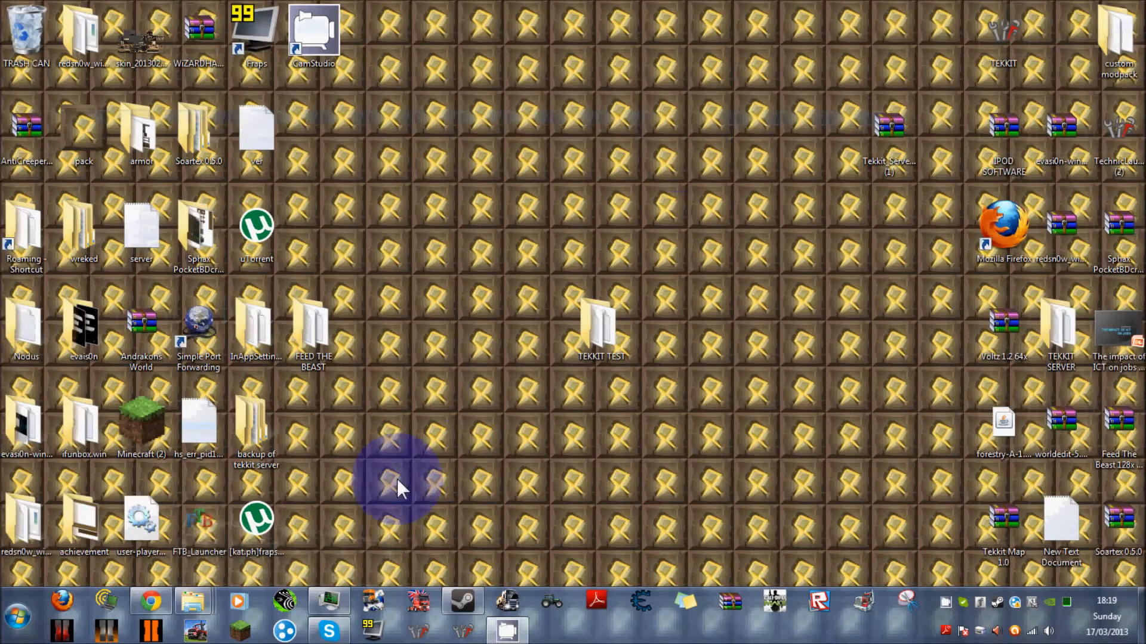
pyautogui.click(150, 600)
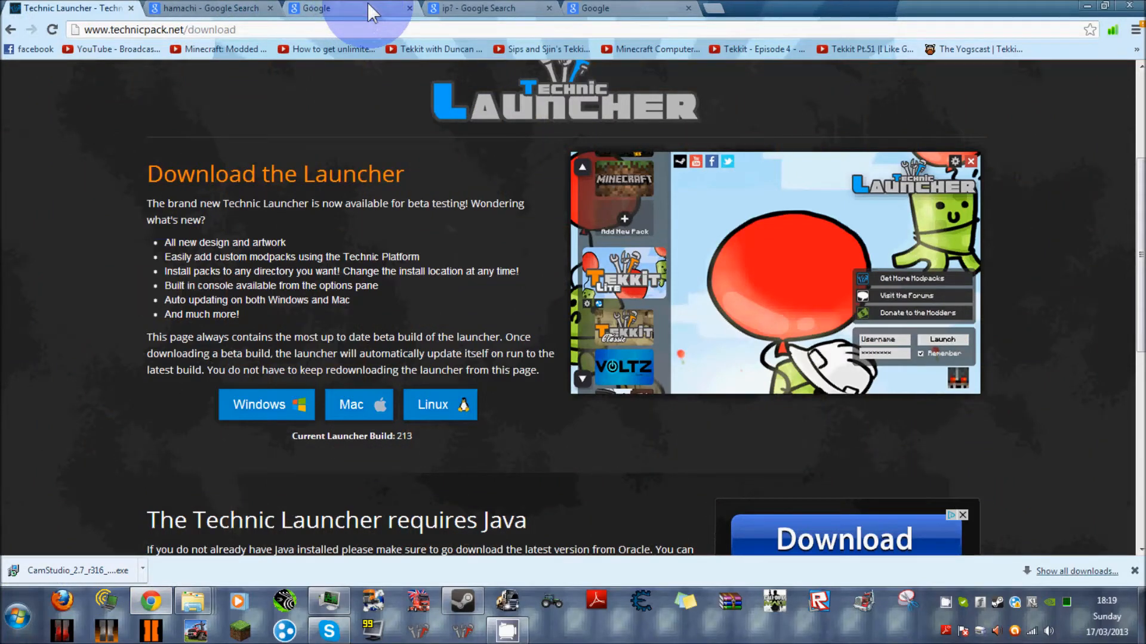
pyautogui.click(711, 7)
pyautogui.click(827, 7)
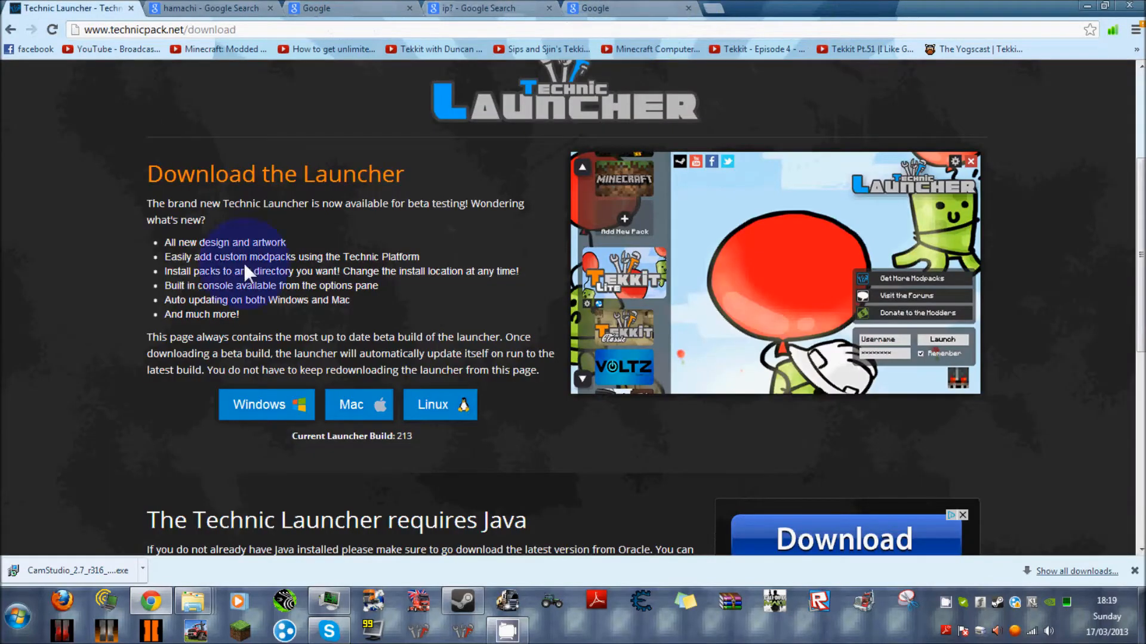
pyautogui.click(18, 617)
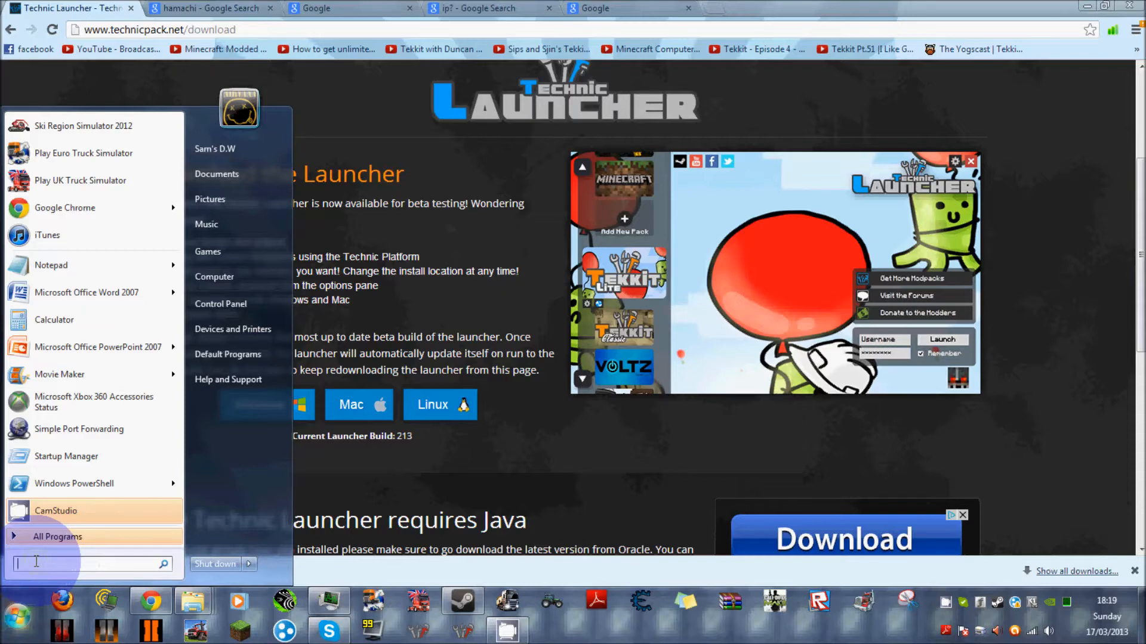
pyautogui.write('cm')
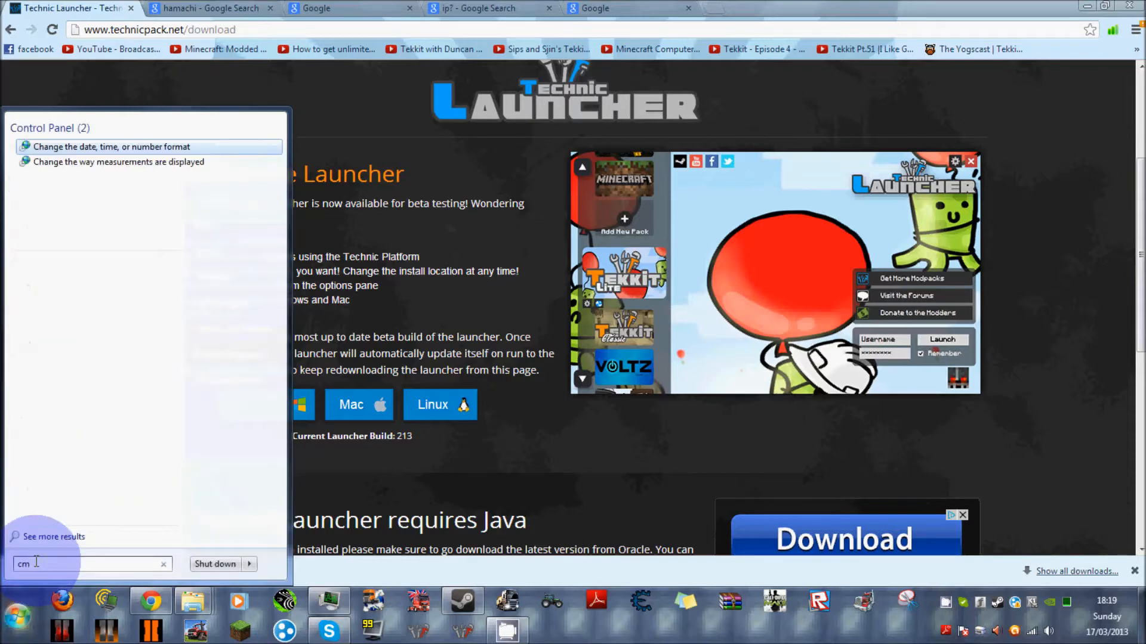
pyautogui.write('d')
pyautogui.press('Return')
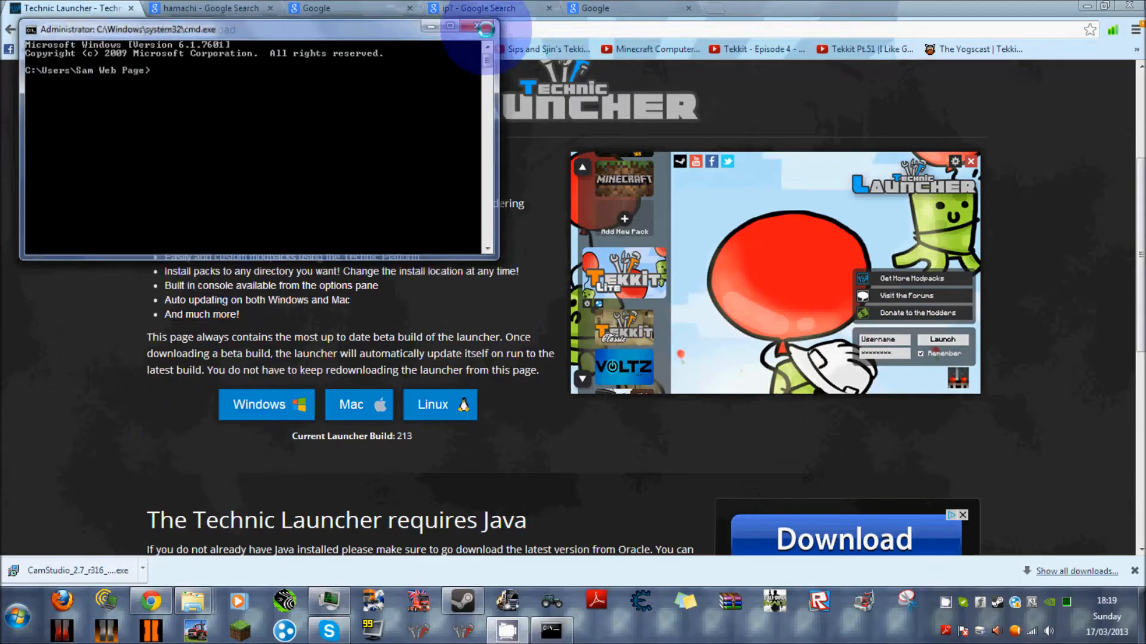
pyautogui.click(485, 28)
# Open a Command Prompt through the Windows Run dialog.
pyautogui.click(18, 617)
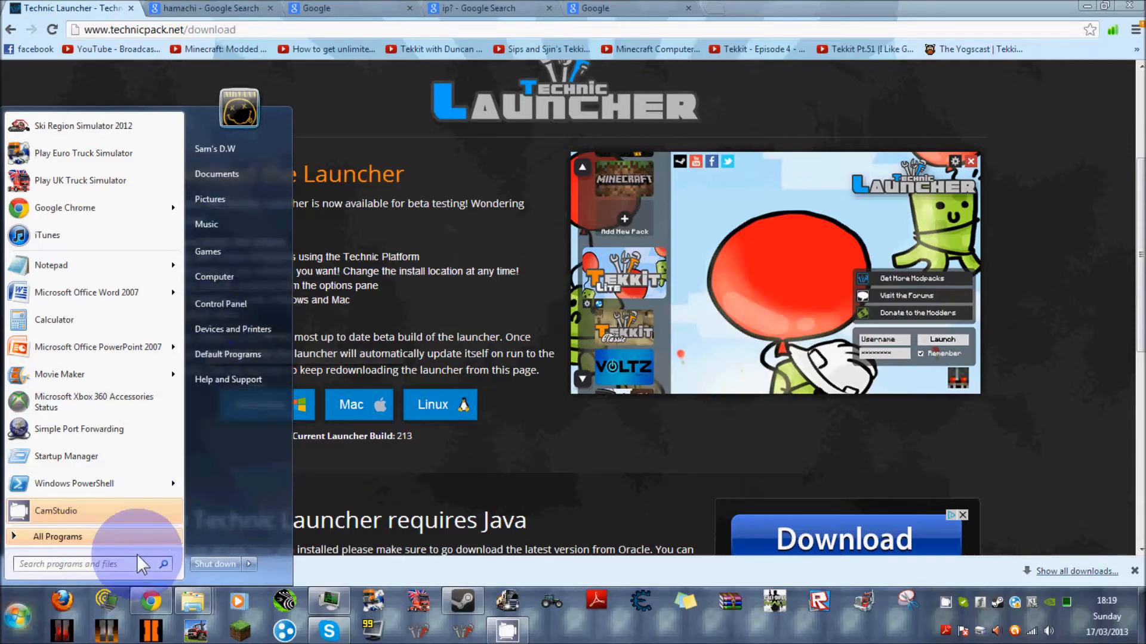
pyautogui.write('ru')
pyautogui.press('Return')
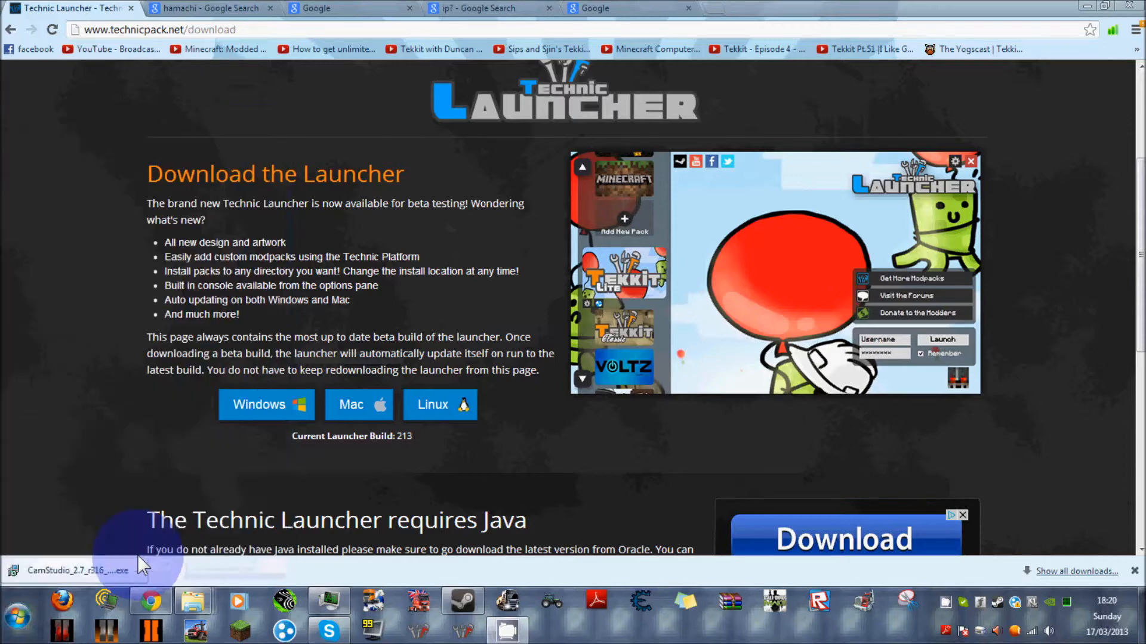
pyautogui.click(138, 555)
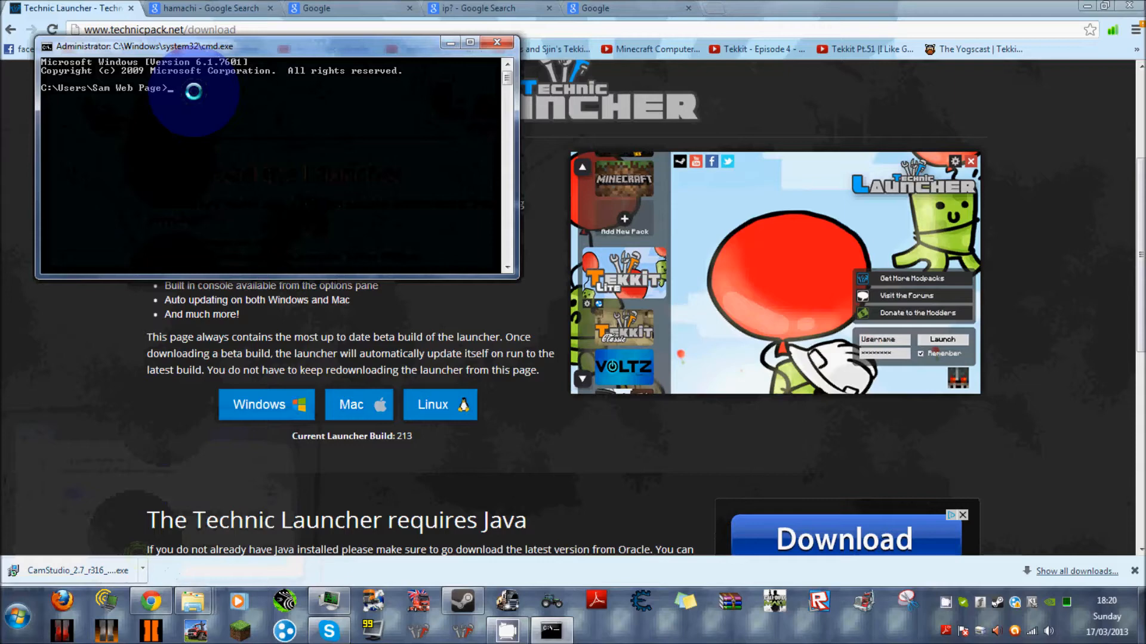
# Run ipconfig and examine the wireless adapter's IPv4 address and default gateway in the output.
pyautogui.write('ipconfig')
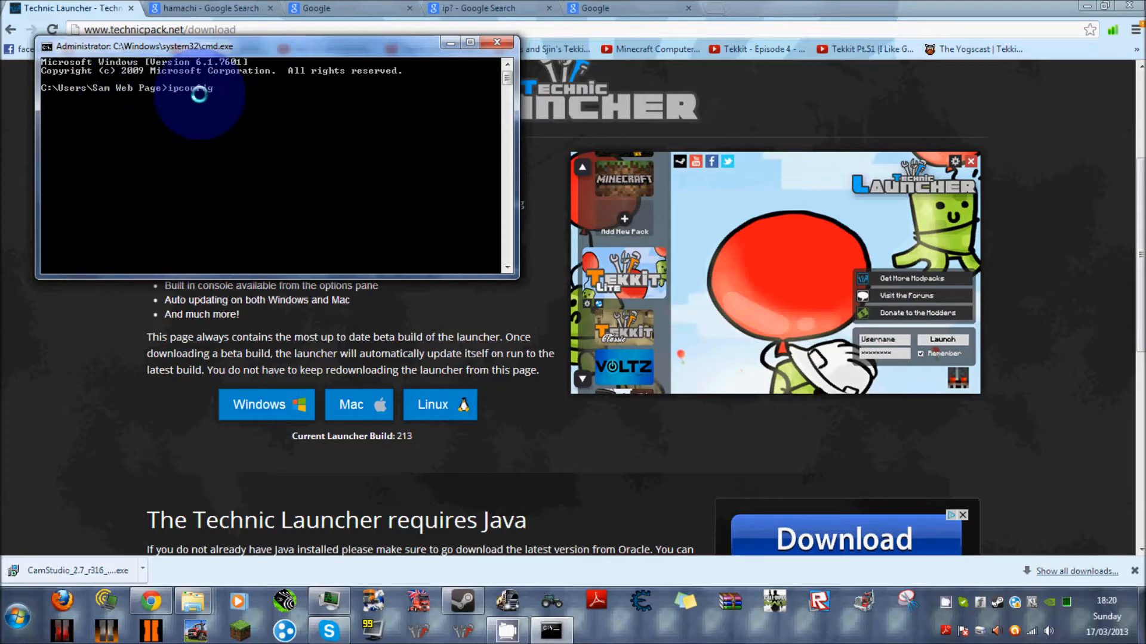
pyautogui.press('Return')
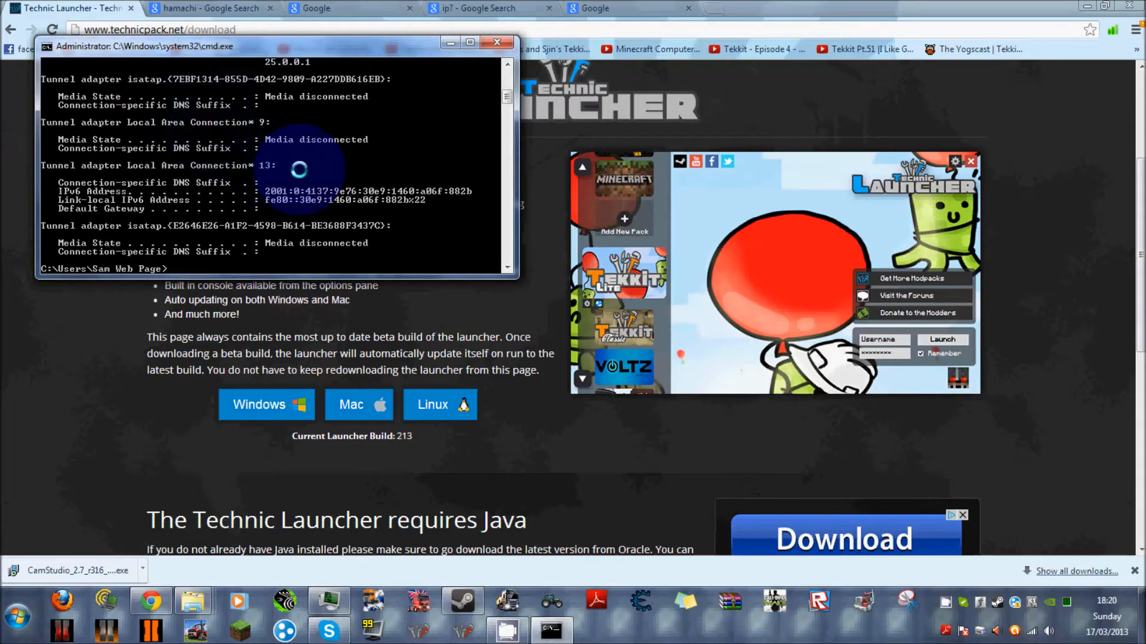
pyautogui.scroll(1, 366, 167)
pyautogui.scroll(-3, 362, 186)
pyautogui.scroll(6, 363, 186)
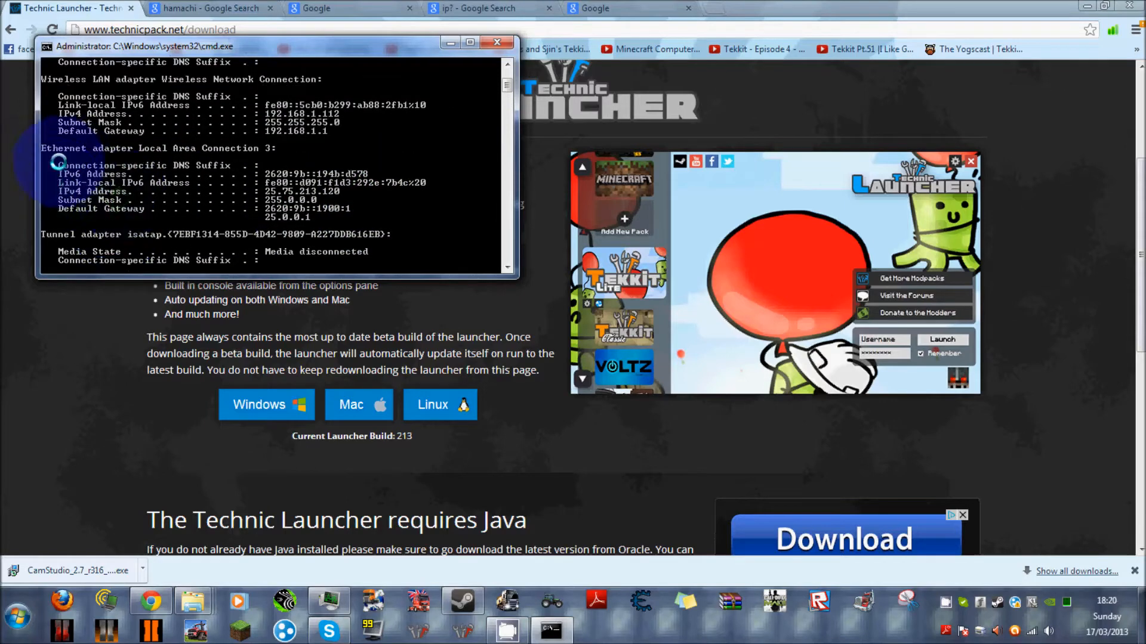
pyautogui.scroll(2, 86, 148)
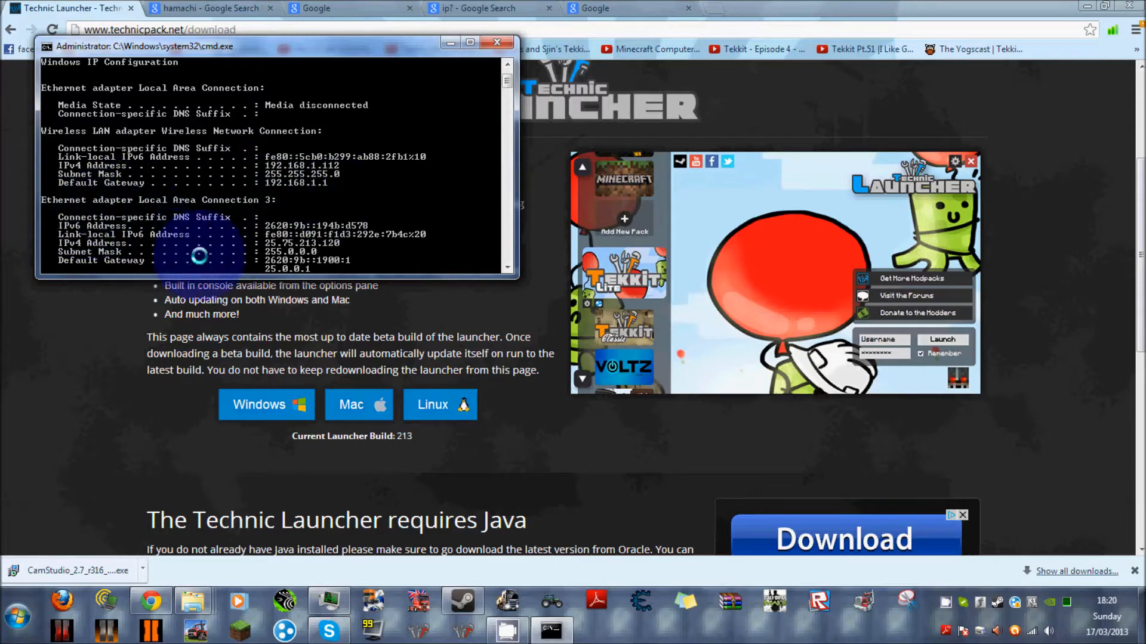
pyautogui.scroll(-1, 273, 213)
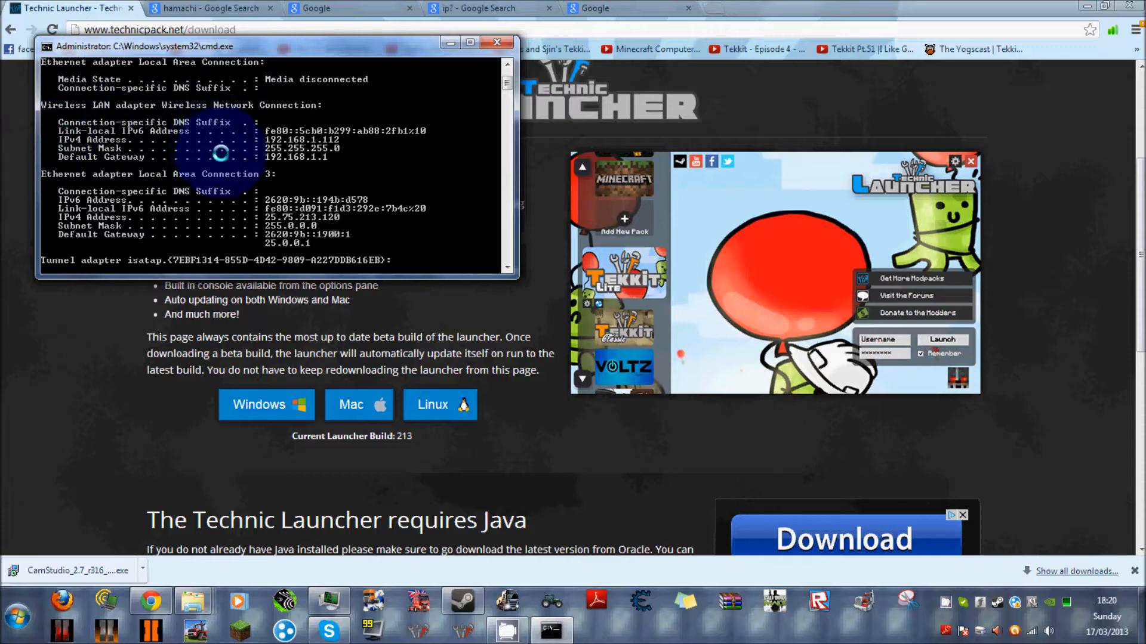
# Minimize the Command Prompt and load the router page at 192.168.1.1 in the spare Google tab.
pyautogui.scroll(1, 218, 149)
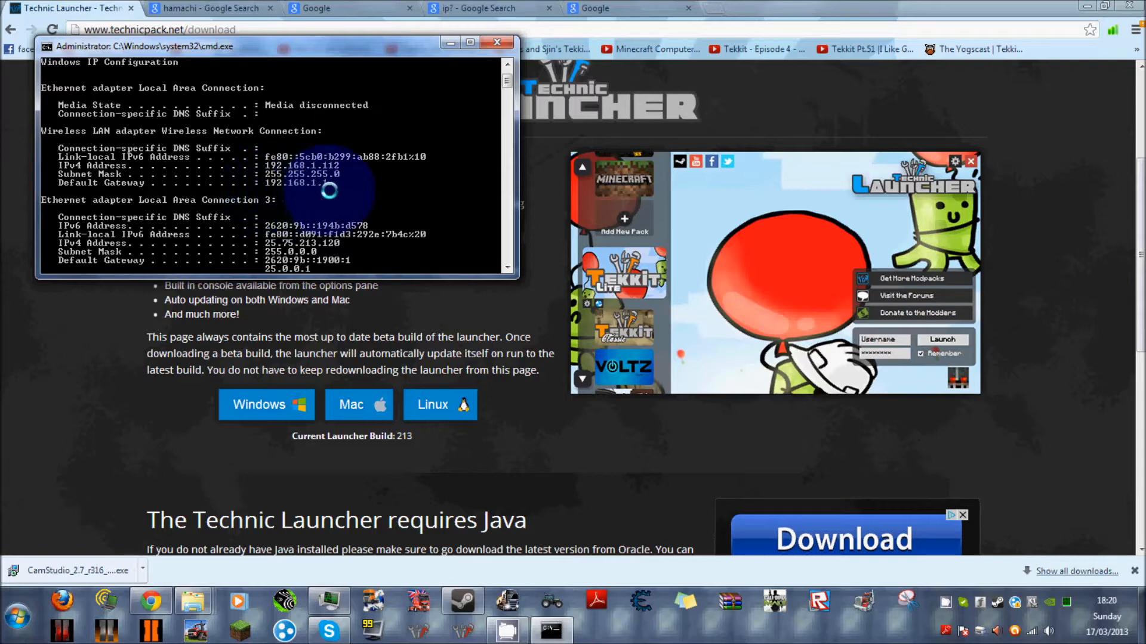
pyautogui.click(452, 41)
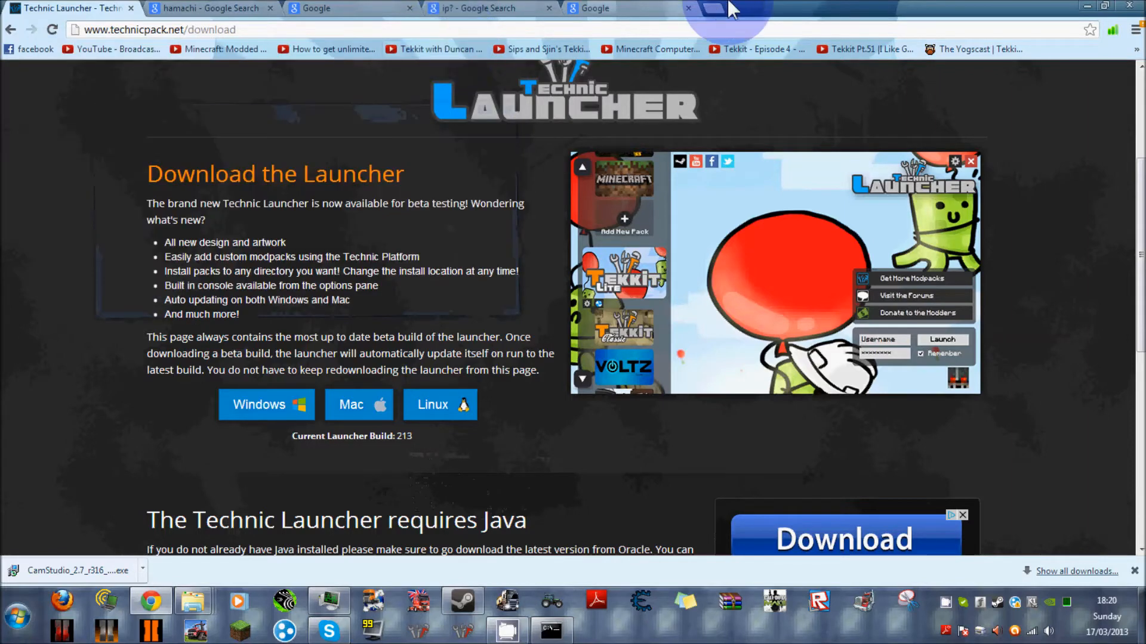
pyautogui.click(636, 9)
pyautogui.click(149, 29)
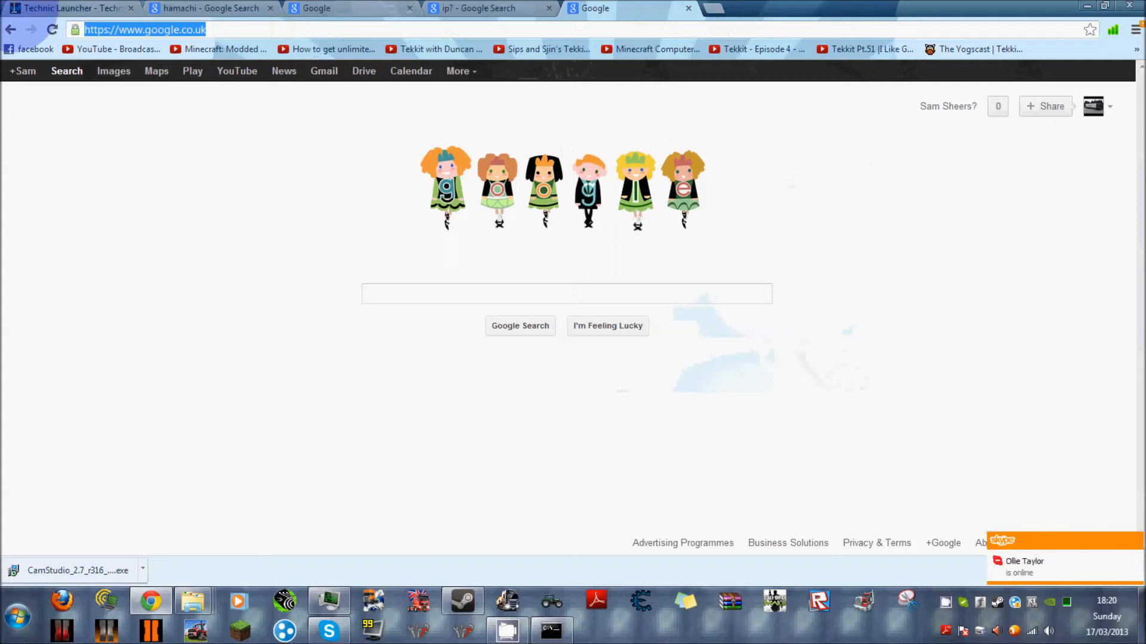
pyautogui.press('BackSpace')
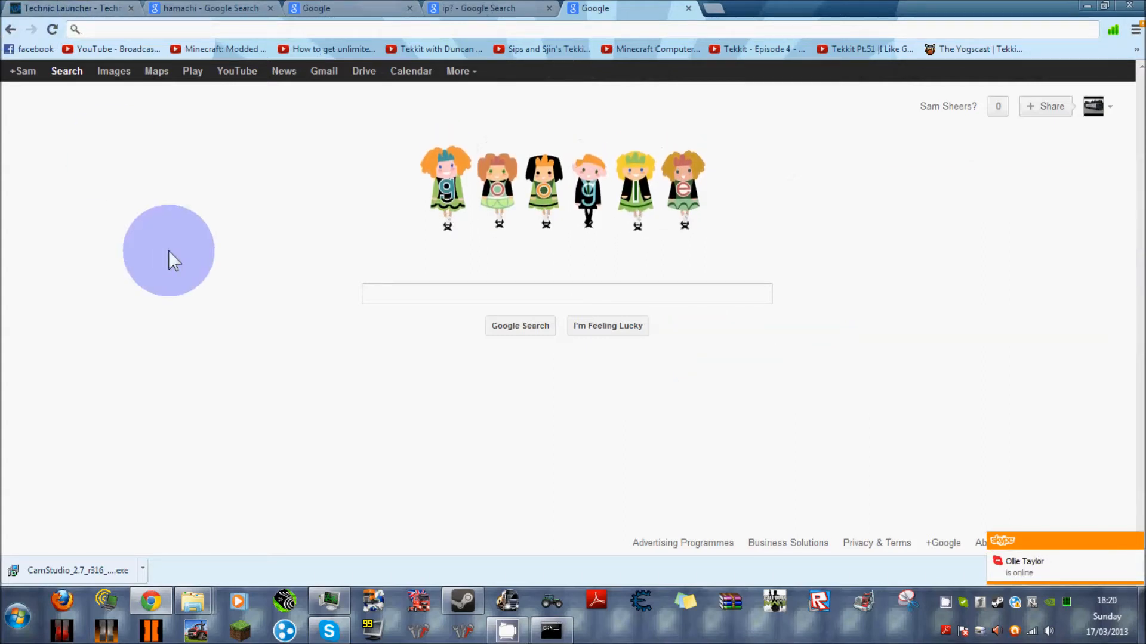
pyautogui.write('192')
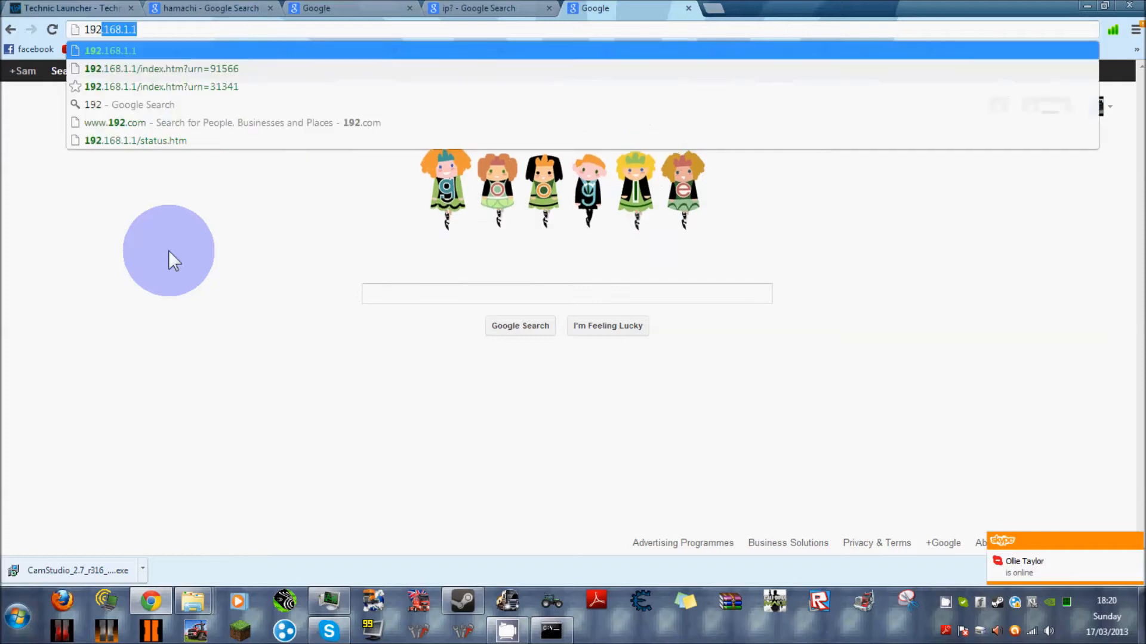
pyautogui.write('.1')
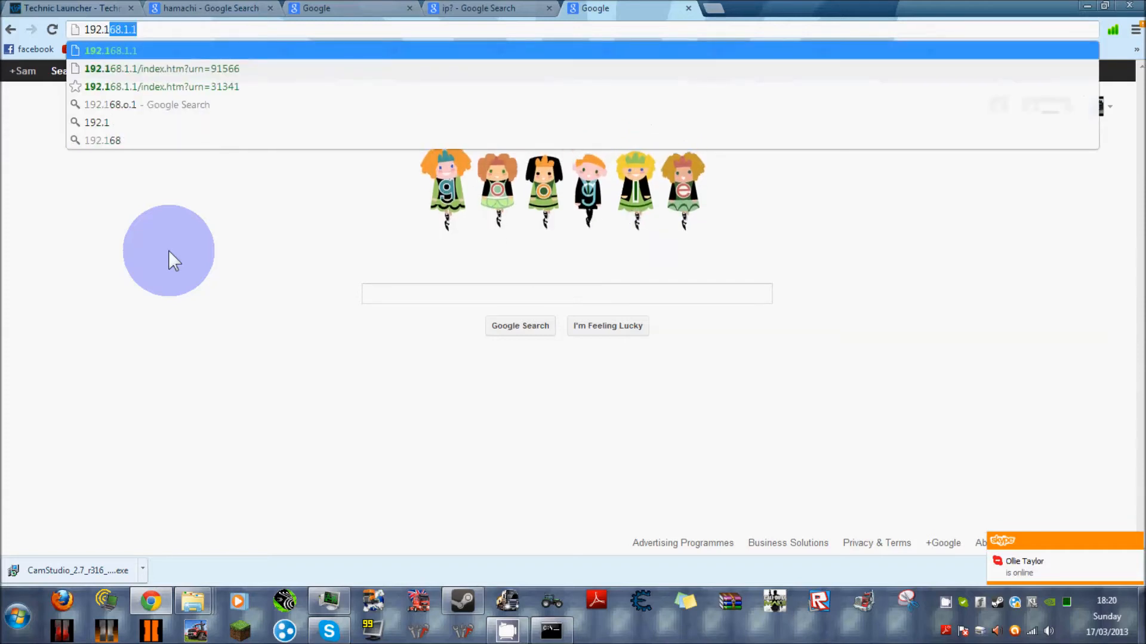
pyautogui.write('68')
pyautogui.press('Return')
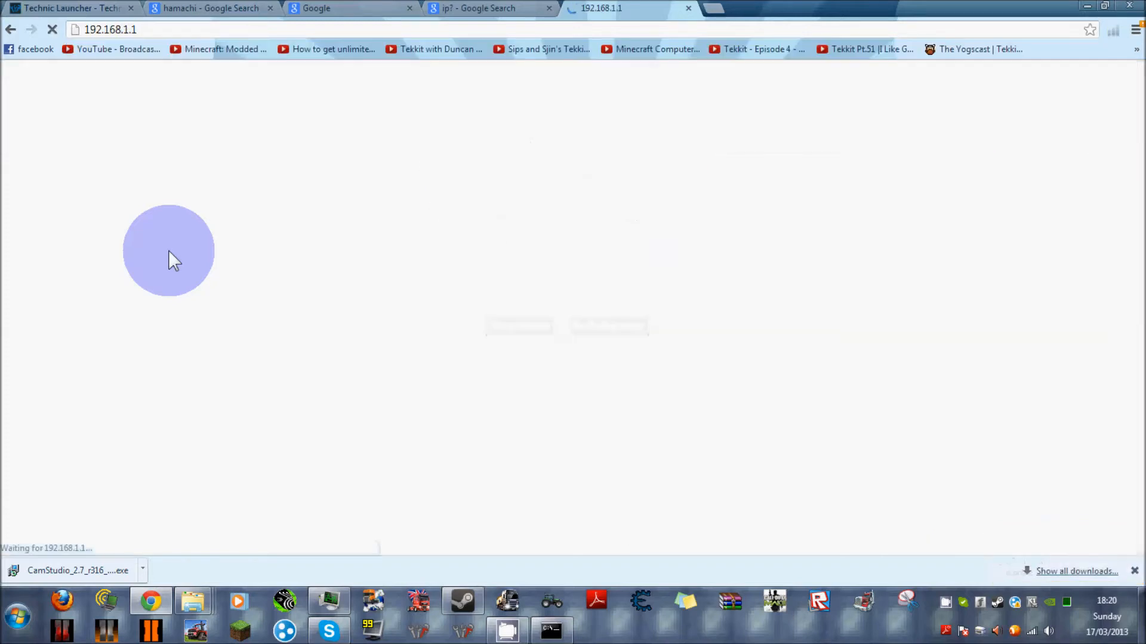
# Recheck the wireless adapter's default gateway in the Command Prompt output, then minimize that window.
pyautogui.click(515, 11)
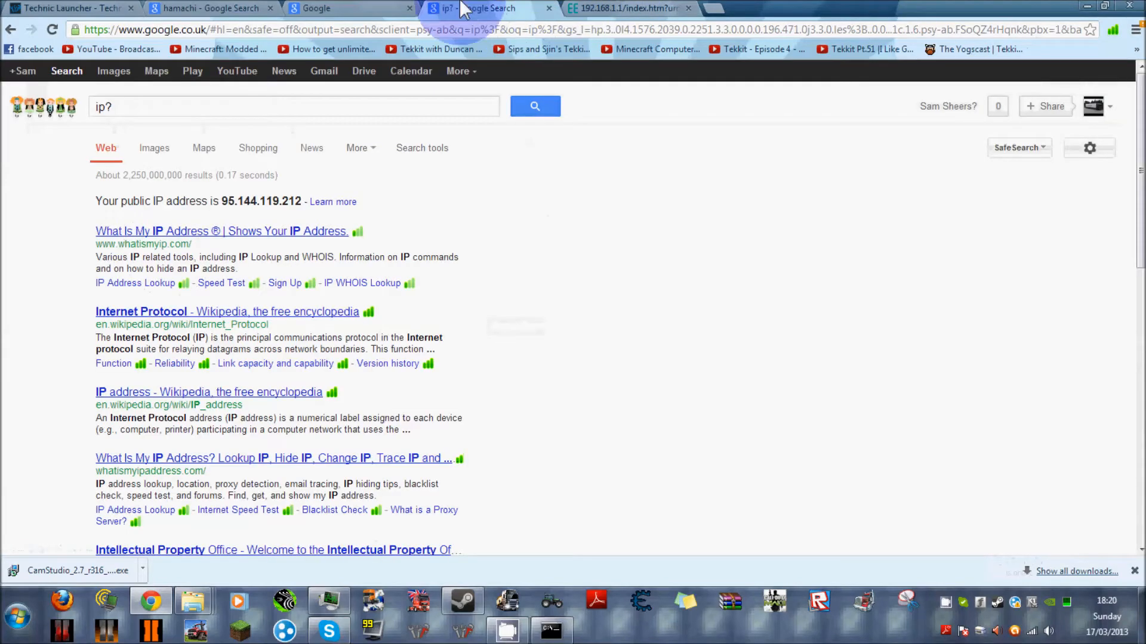
pyautogui.click(358, 8)
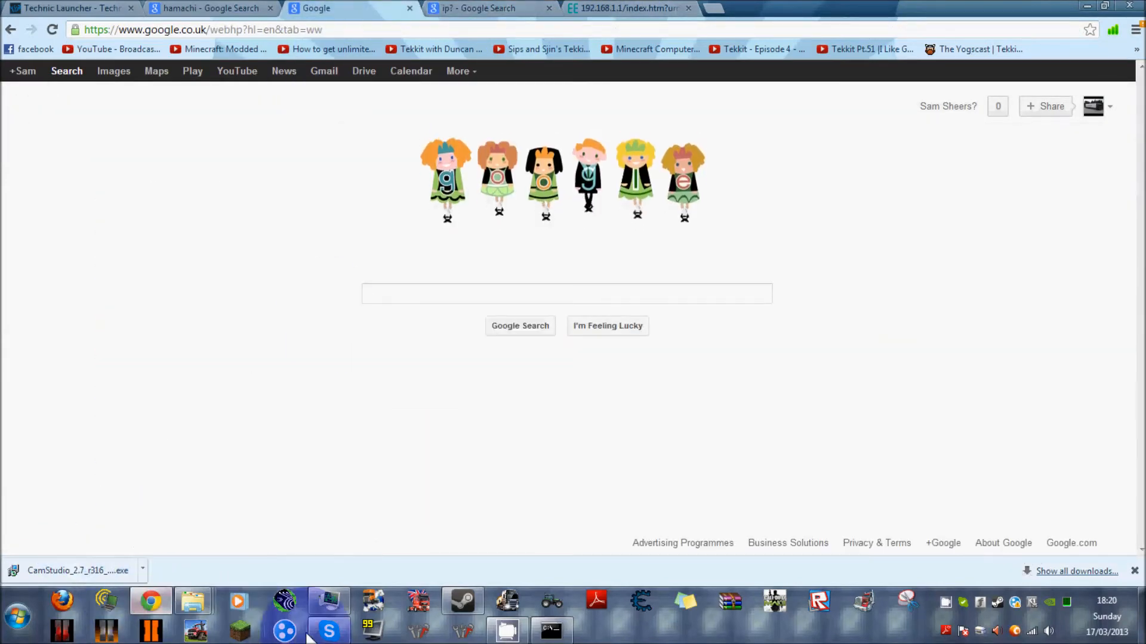
pyautogui.click(485, 575)
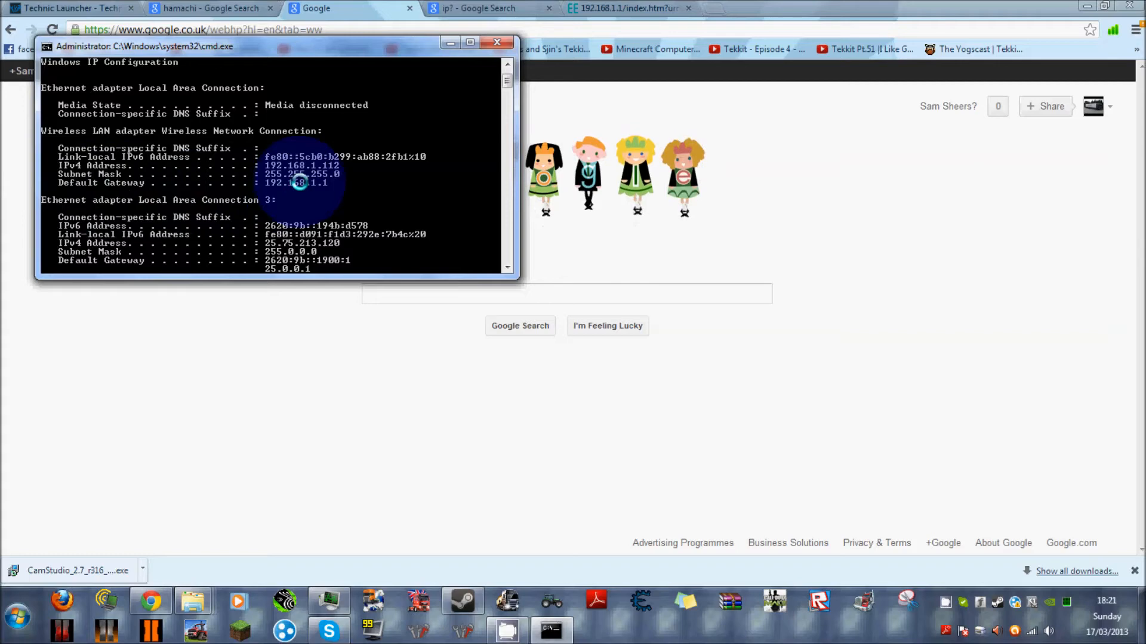
pyautogui.click(449, 43)
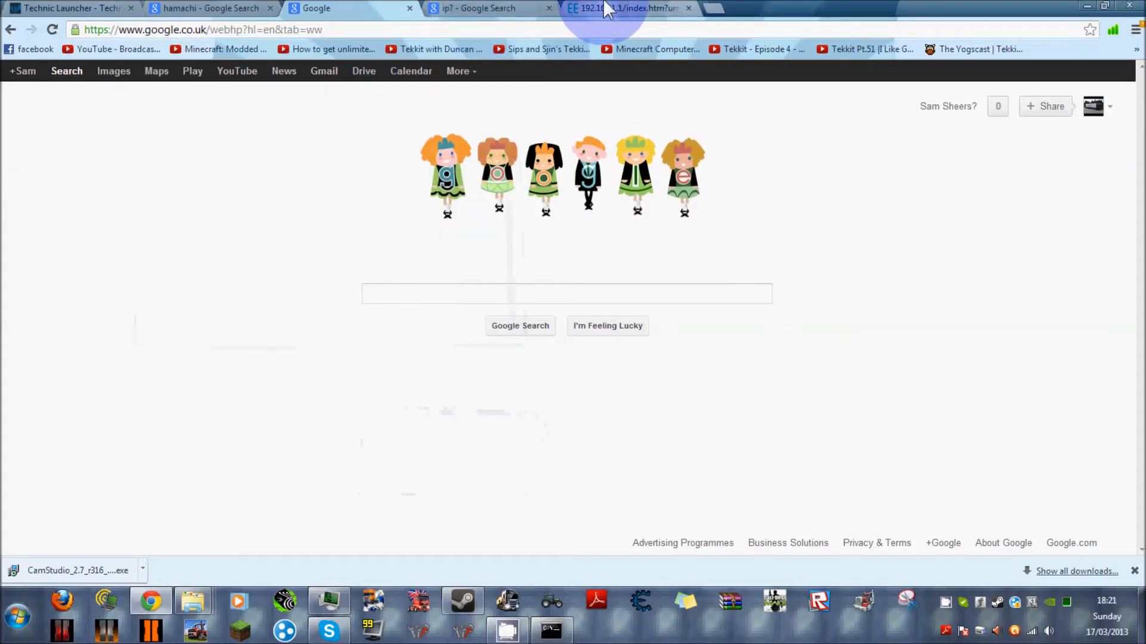
# Log in to the router with the saved credentials and open the Port Forwarding page of the advanced NAT settings.
pyautogui.click(621, 8)
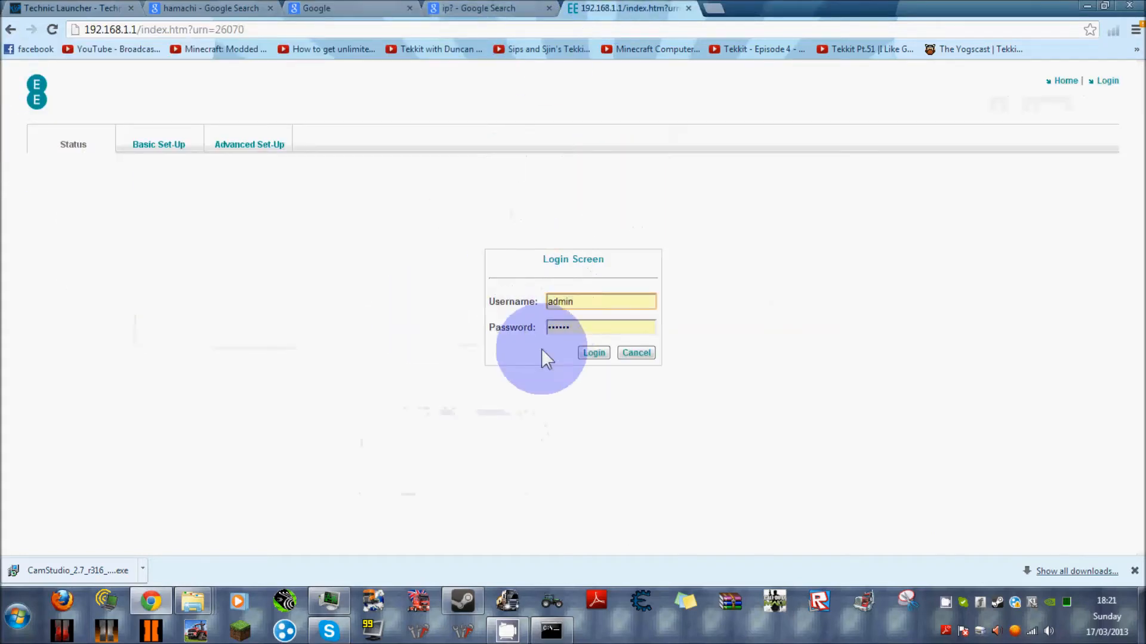
pyautogui.click(600, 352)
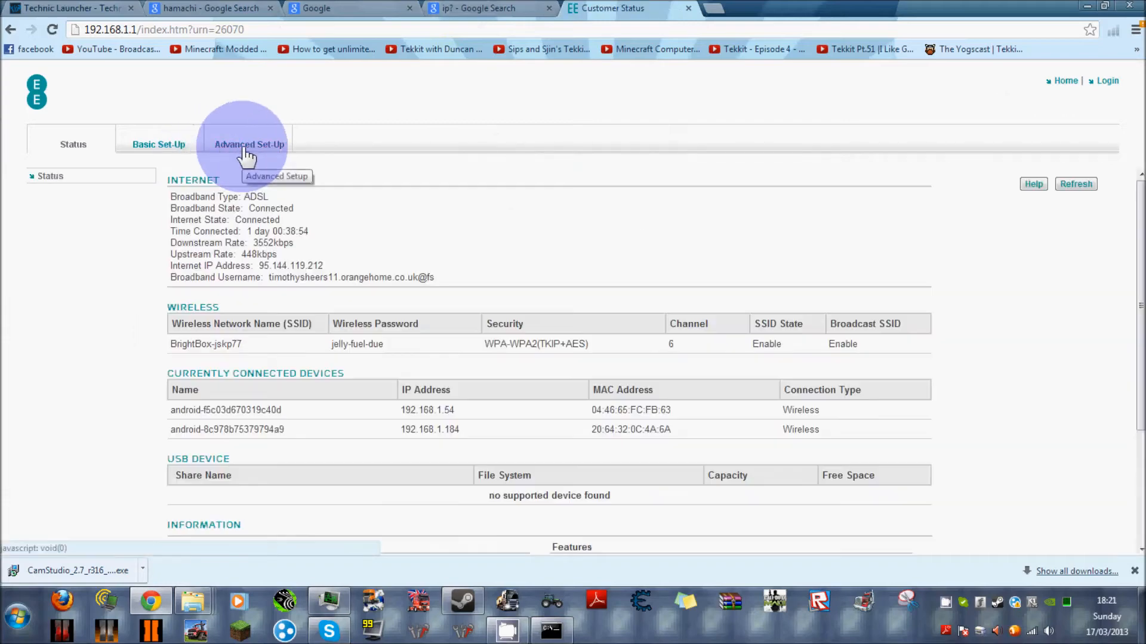
pyautogui.click(241, 145)
pyautogui.click(192, 233)
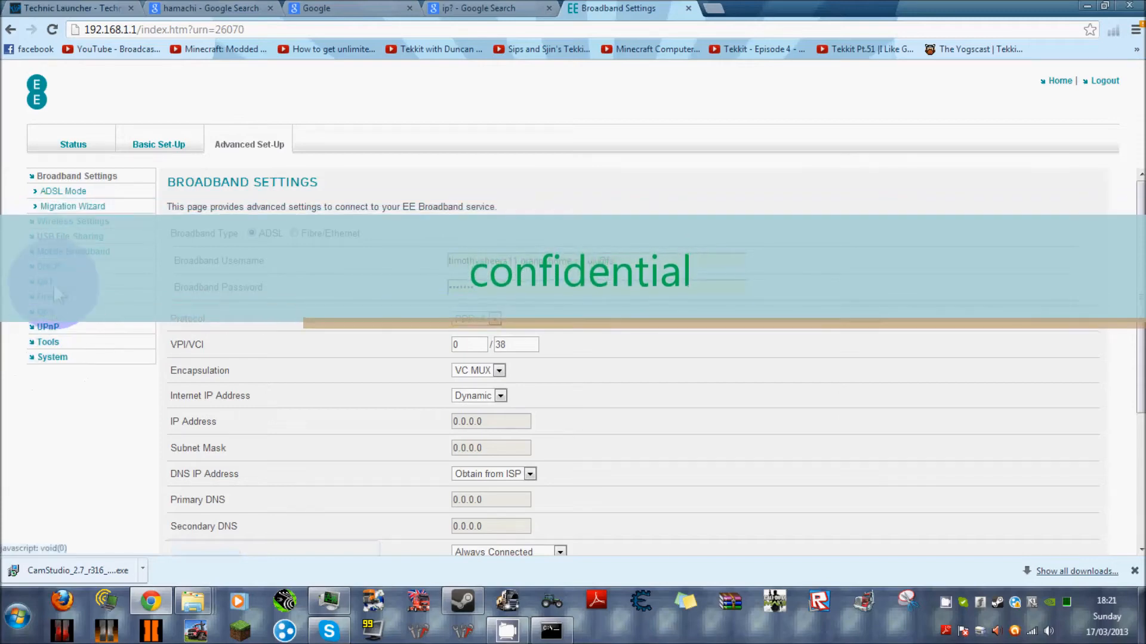
pyautogui.click(54, 282)
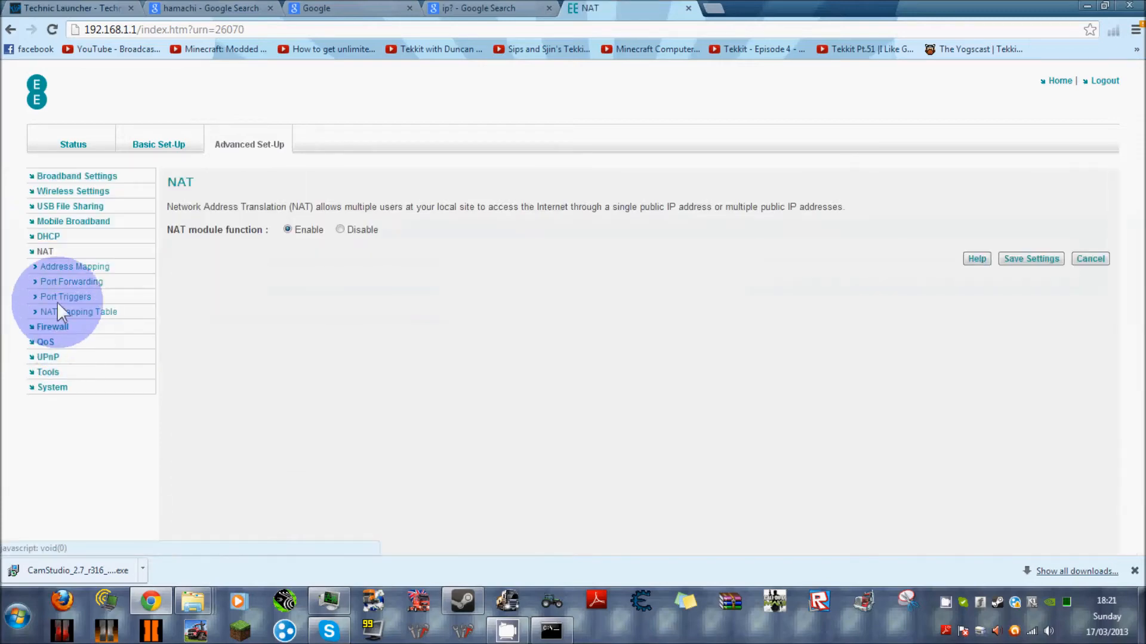
pyautogui.click(72, 286)
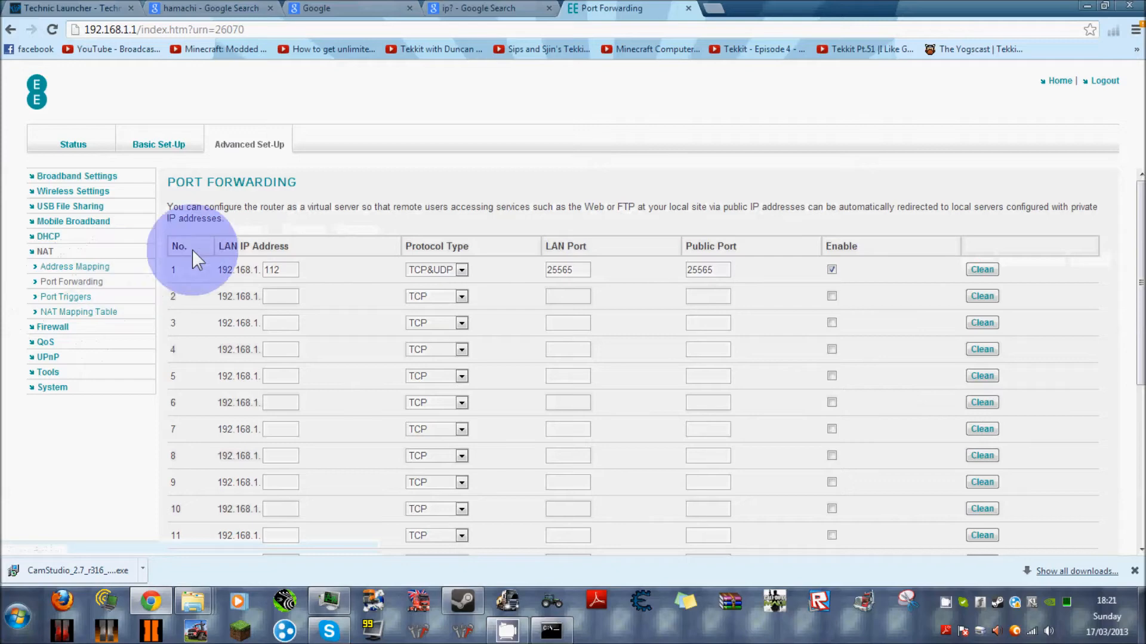
# Check forwarding rule 1 against the PC's IPv4 address, select TCP&UDP as its protocol and close the router page.
pyautogui.click(542, 636)
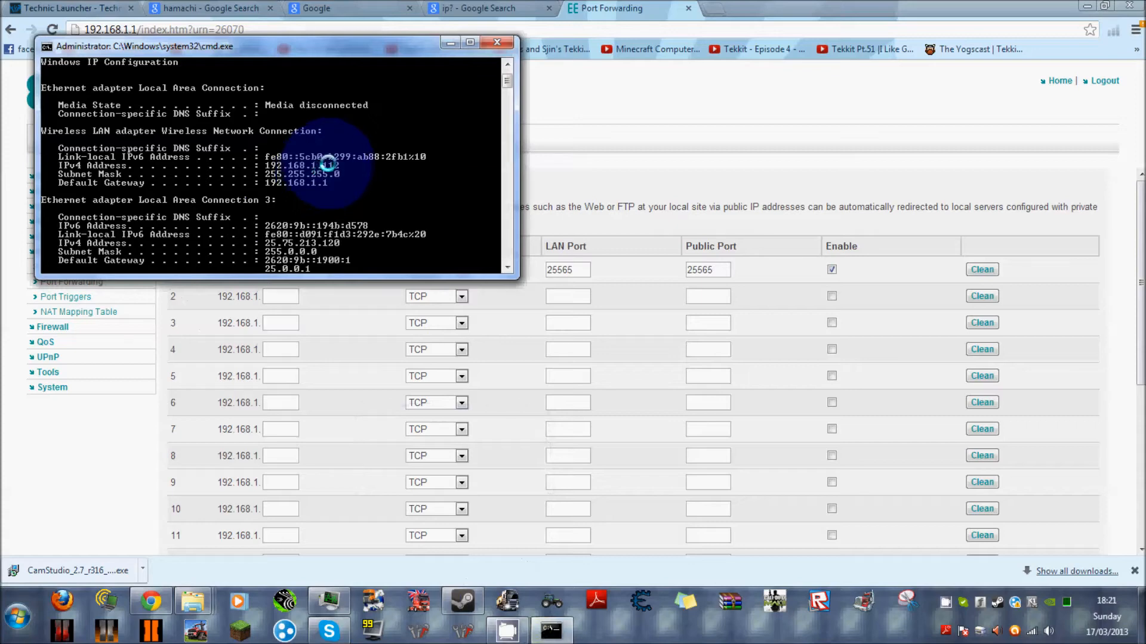
pyautogui.click(450, 42)
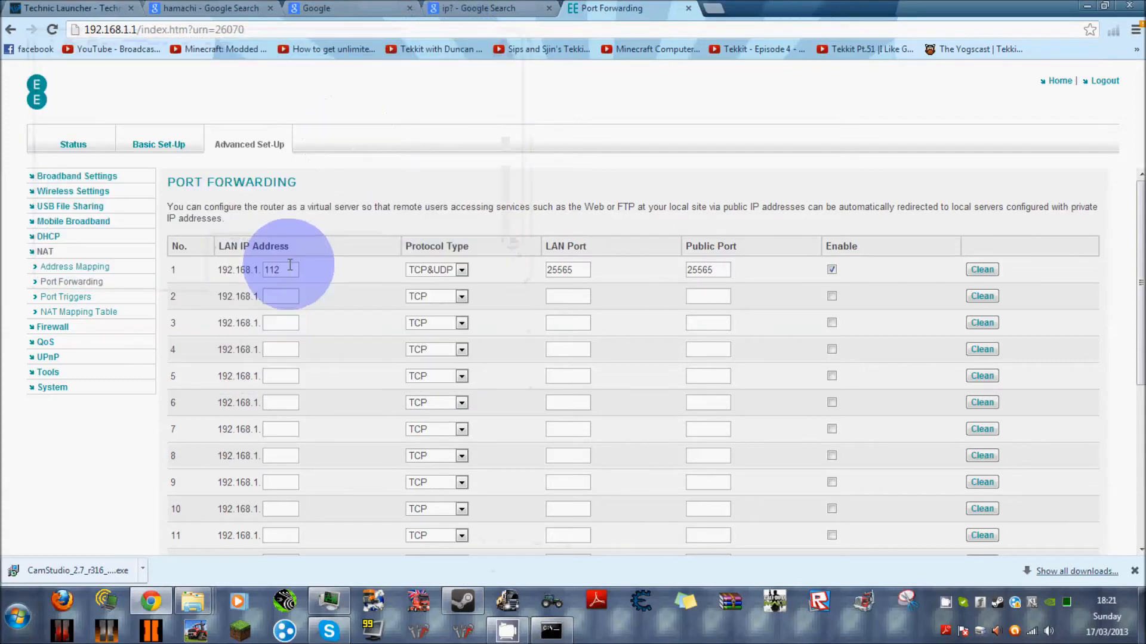
pyautogui.click(462, 269)
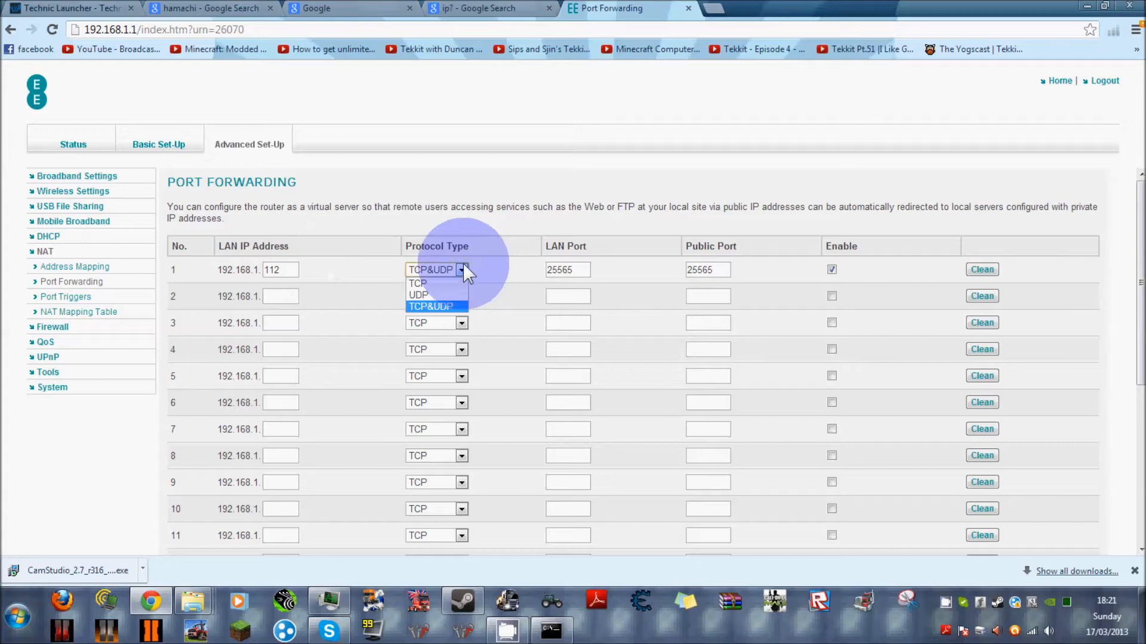
pyautogui.click(434, 305)
pyautogui.click(586, 268)
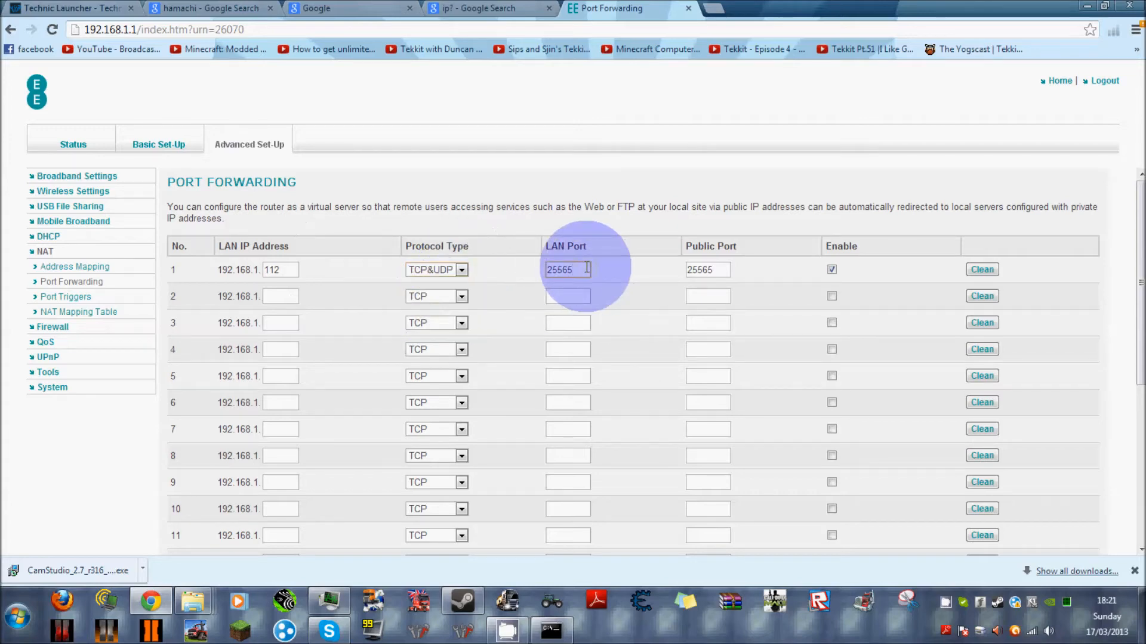
pyautogui.click(716, 270)
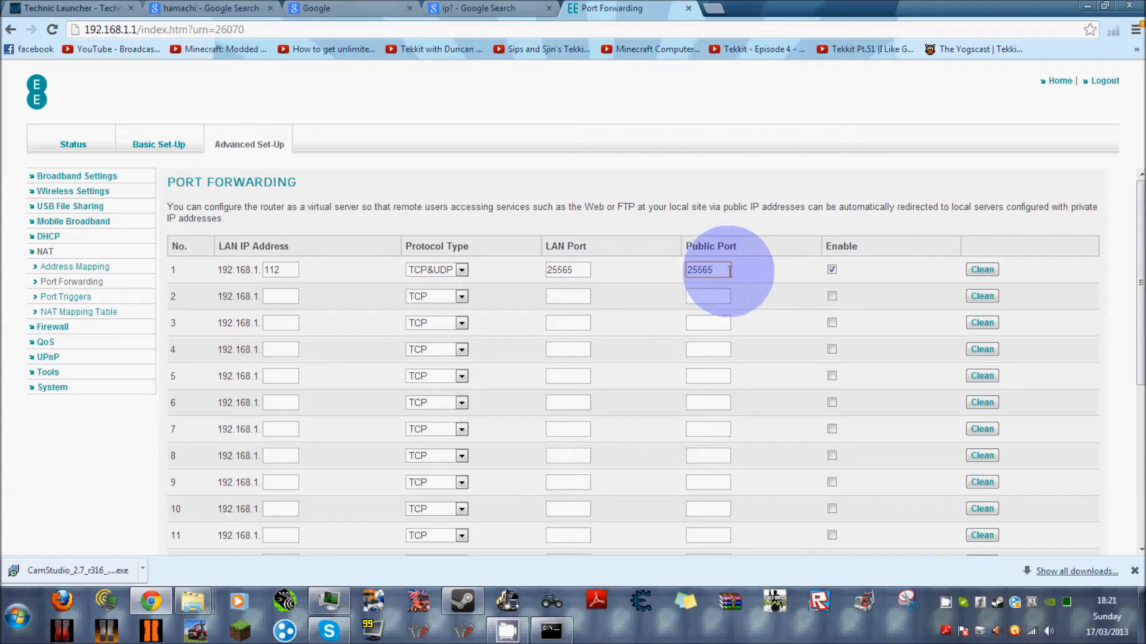
pyautogui.scroll(-5, 829, 274)
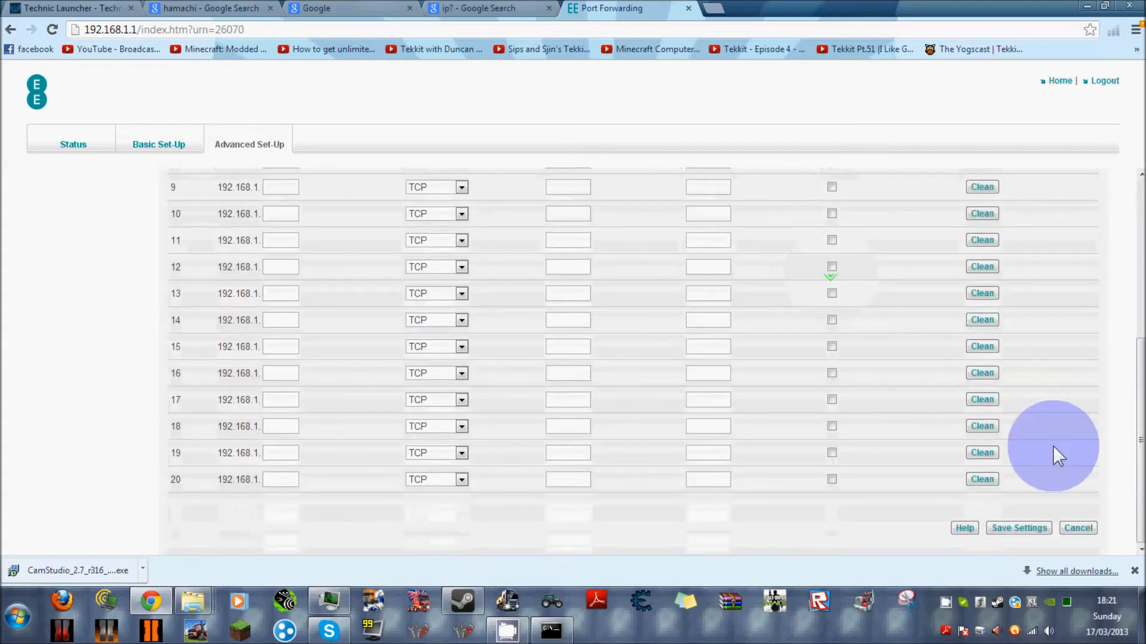
pyautogui.click(688, 8)
# View the public IP address in the "ip?" search results and return to the Google home page.
pyautogui.scroll(-1, 453, 309)
pyautogui.scroll(2, 453, 309)
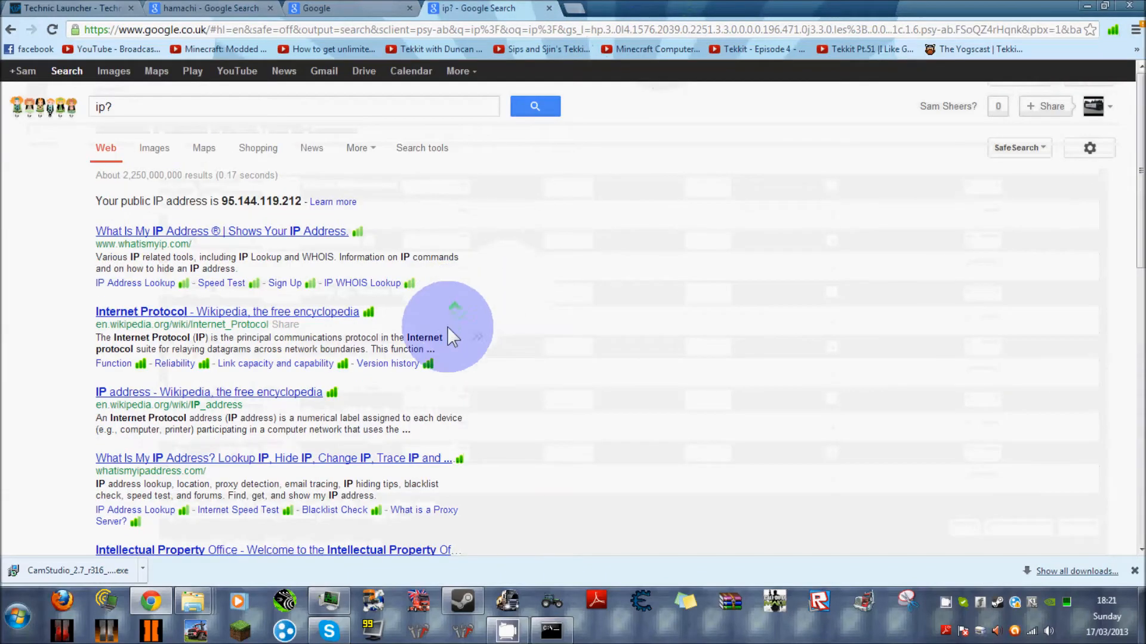
pyautogui.click(334, 7)
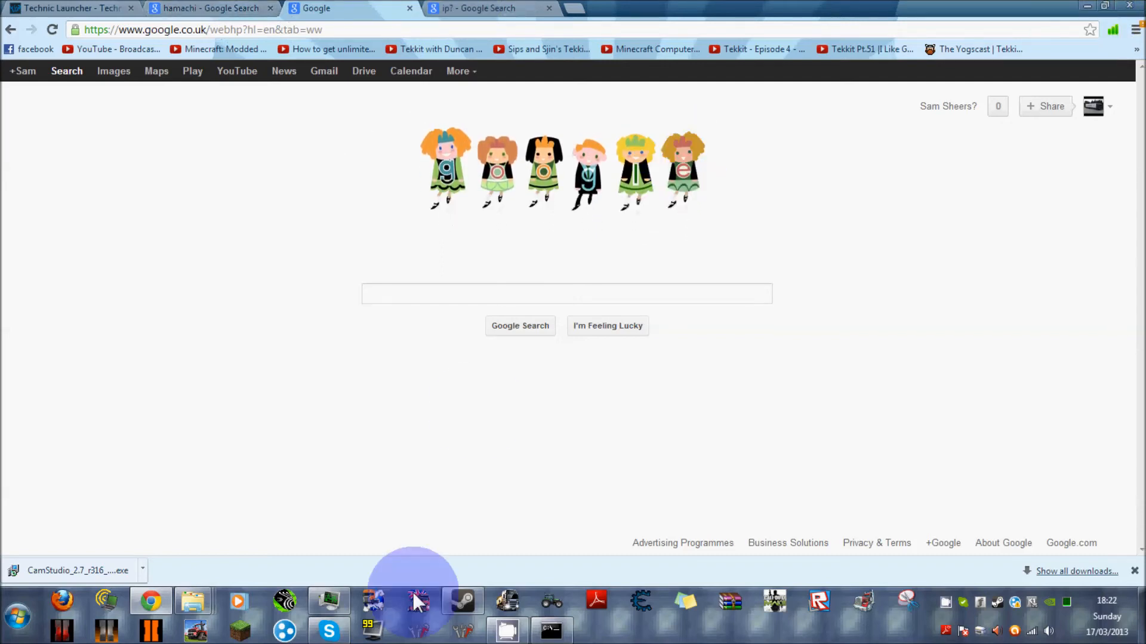
# Bring up the TEKKIT TEST folder, then minimize it and the browser to show the desktop.
pyautogui.moveTo(192, 600)
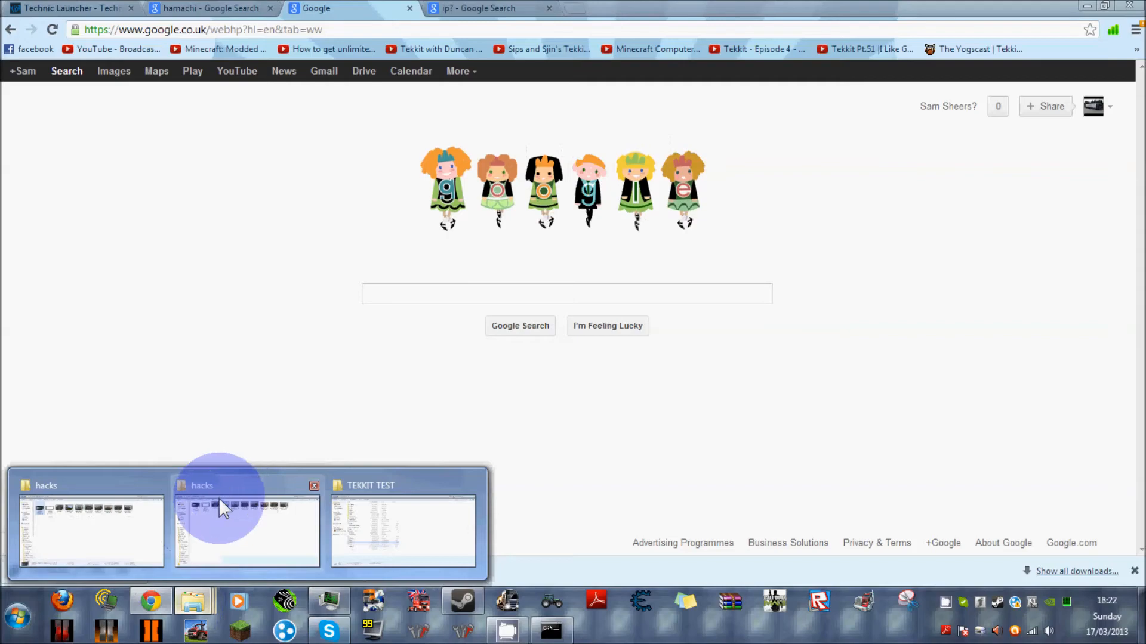
pyautogui.click(403, 483)
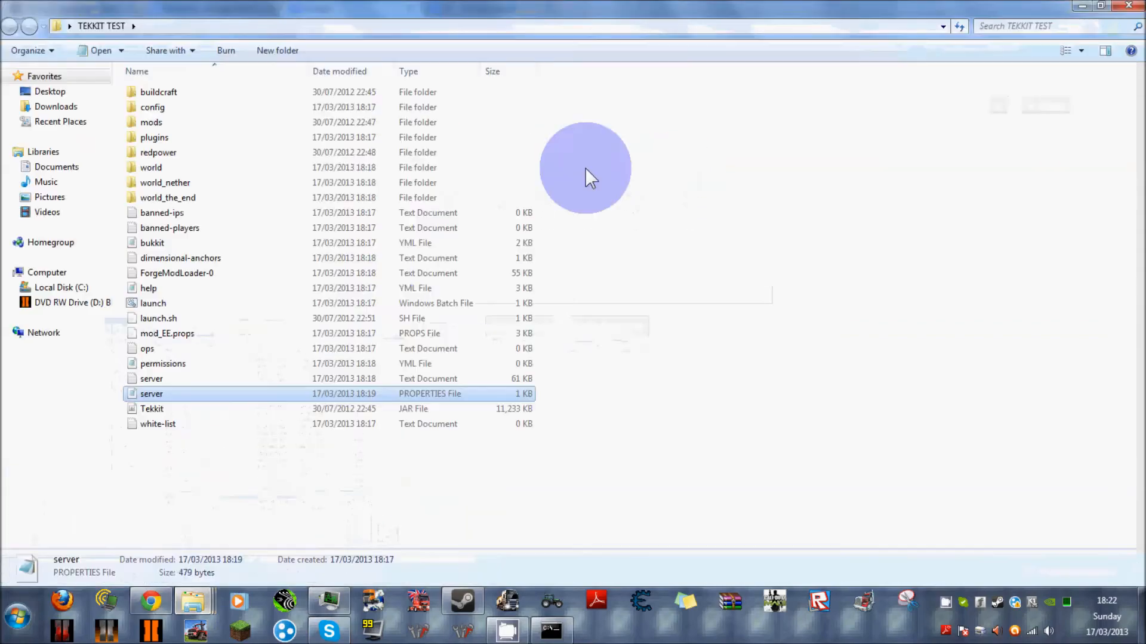
pyautogui.click(1082, 6)
pyautogui.click(1089, 6)
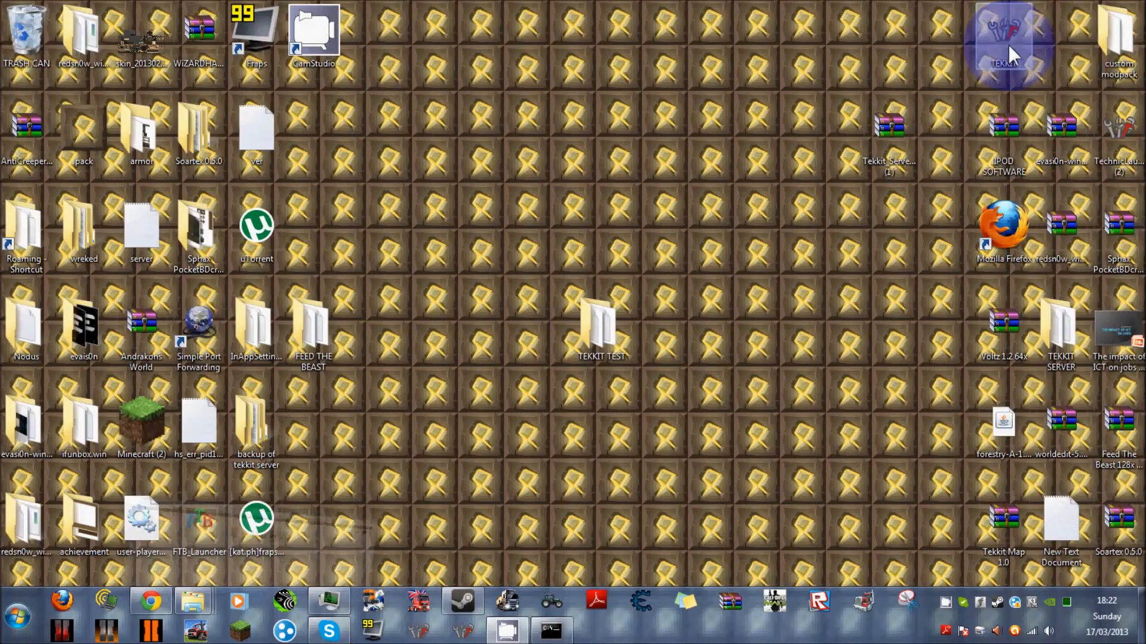
# Run the Technic Launcher and start Tekkit Classic with the remembered account.
pyautogui.click(421, 636)
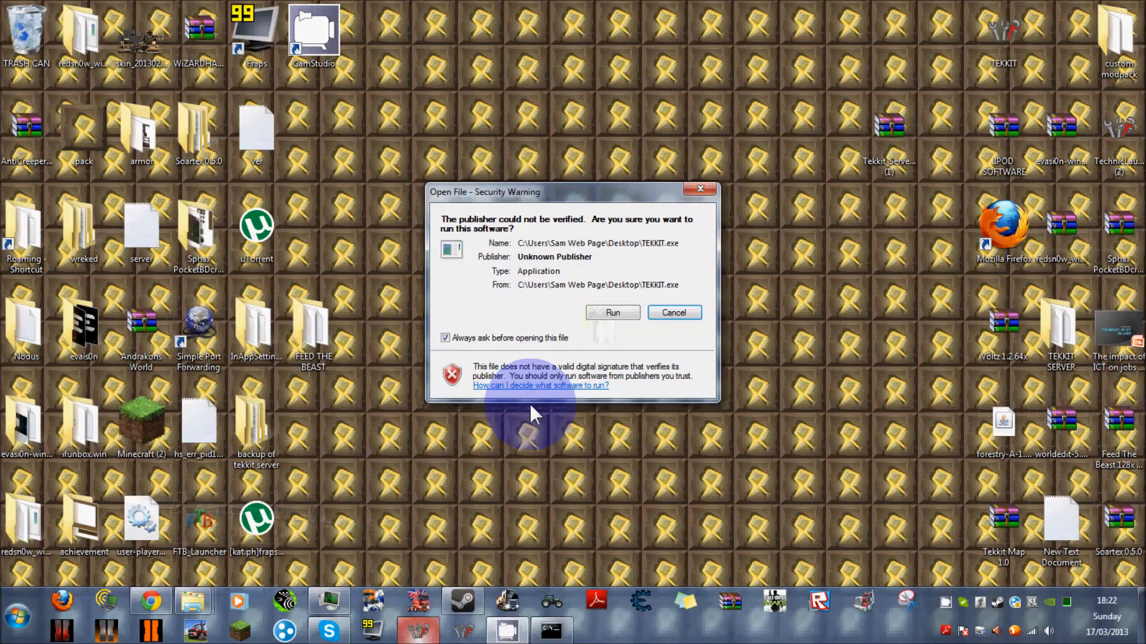
pyautogui.click(670, 312)
pyautogui.click(462, 631)
pyautogui.click(610, 313)
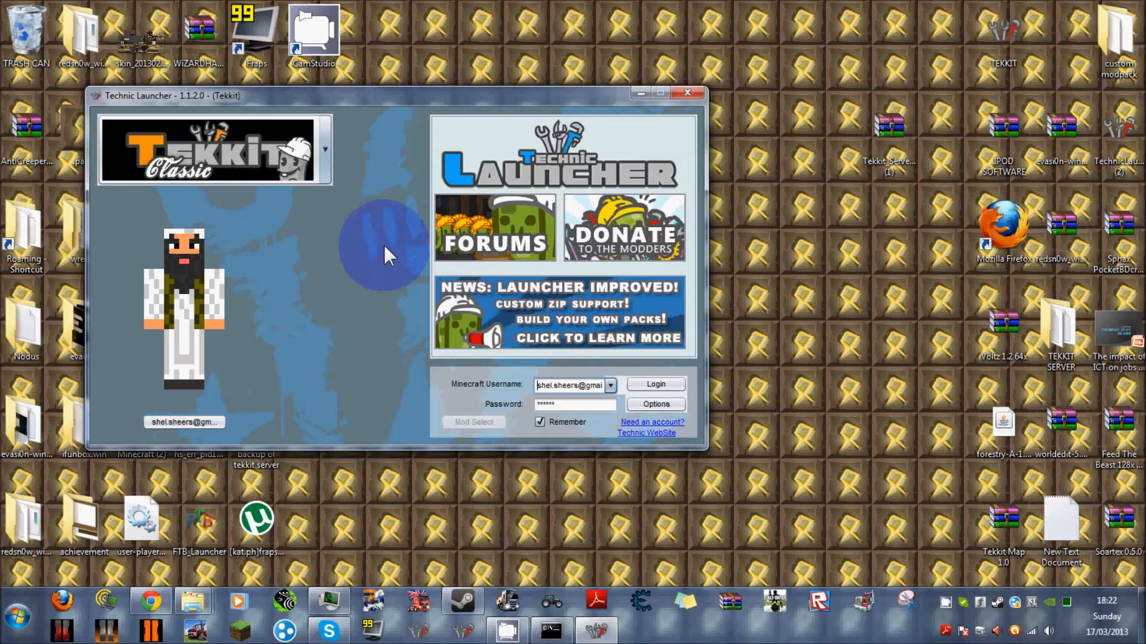
pyautogui.click(215, 422)
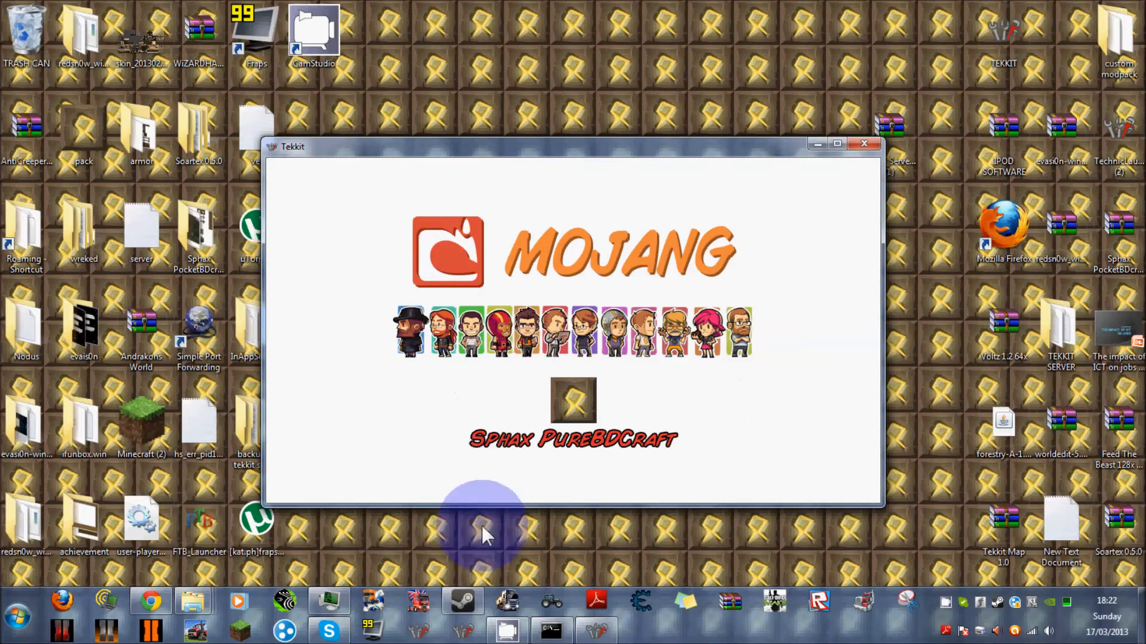
# Switch to Steam, maximize it and examine the profile page's display name and TechnicPack group.
pyautogui.click(462, 602)
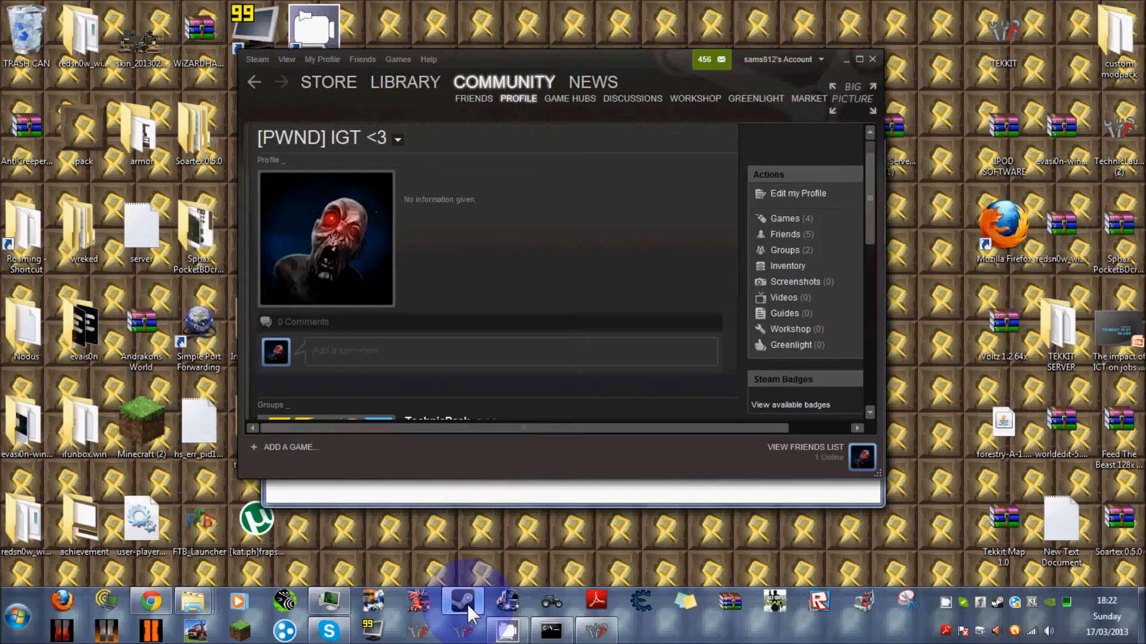
pyautogui.click(859, 60)
pyautogui.scroll(-3, 441, 281)
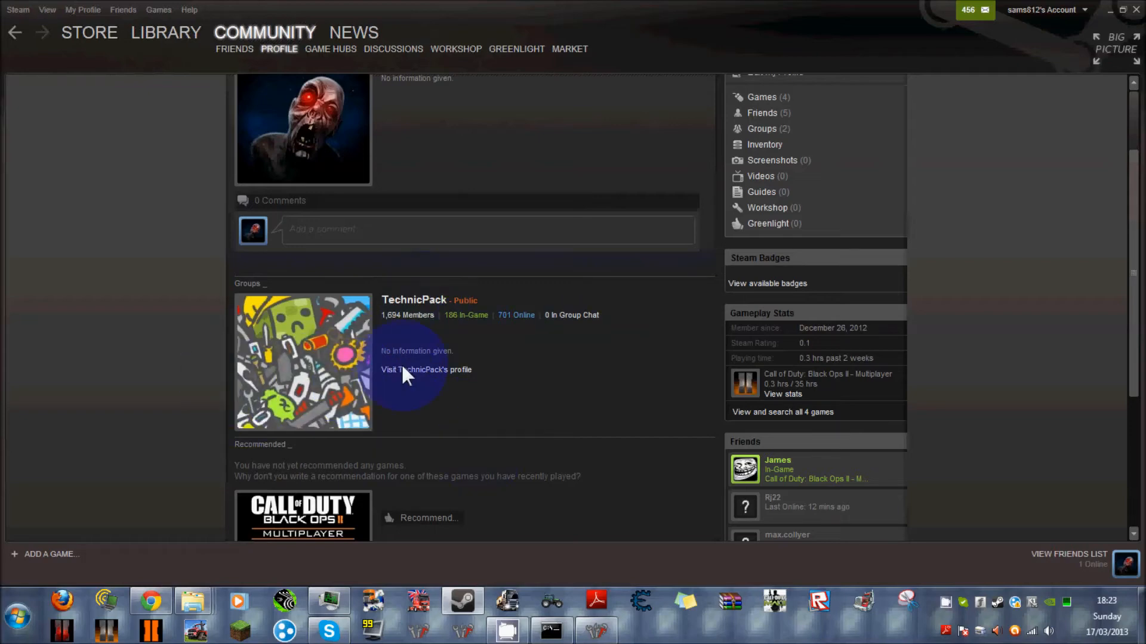
pyautogui.scroll(3, 376, 334)
pyautogui.moveTo(364, 116); pyautogui.dragTo(239, 119)
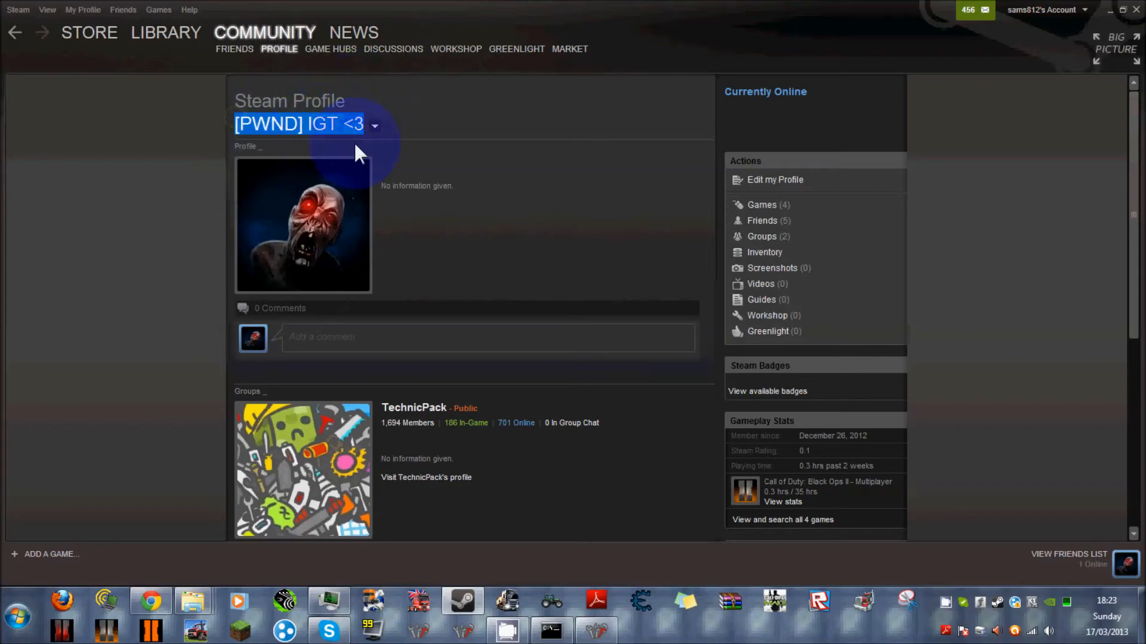
pyautogui.scroll(-5, 453, 340)
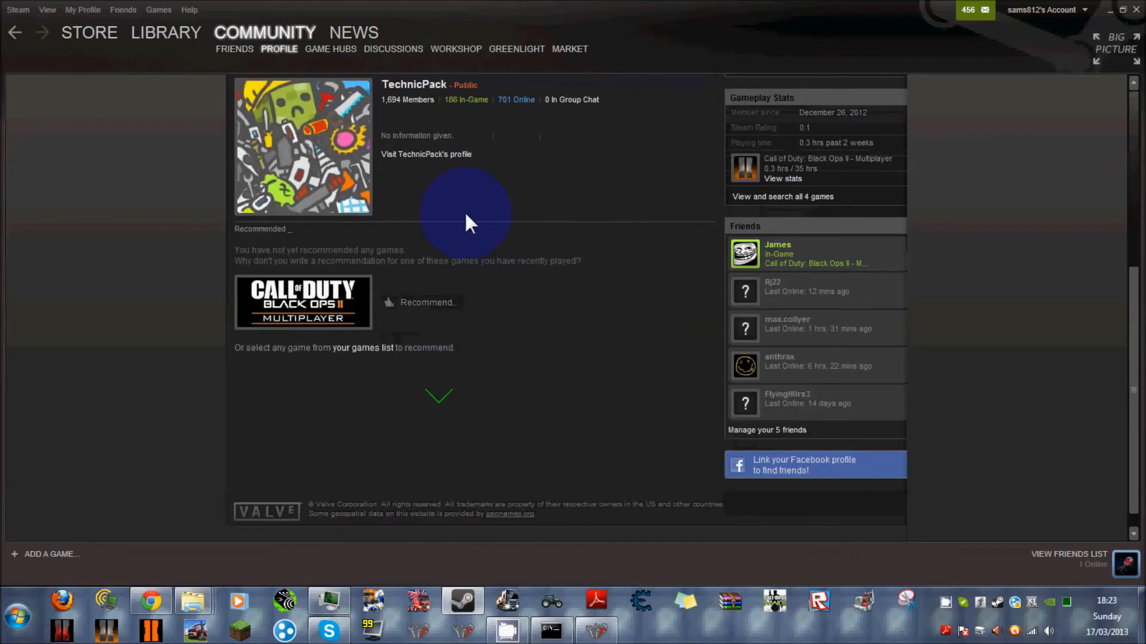
pyautogui.scroll(4, 373, 349)
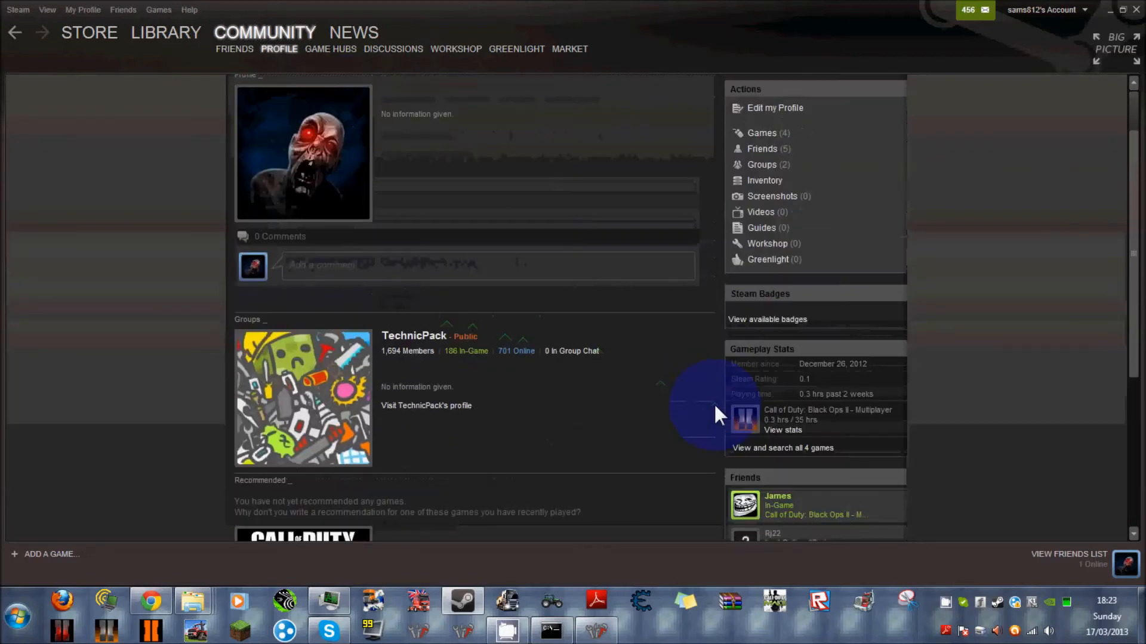
# View the display name on the Steam profile page again and minimize Steam to reveal the Tekkit client.
pyautogui.scroll(1, 348, 332)
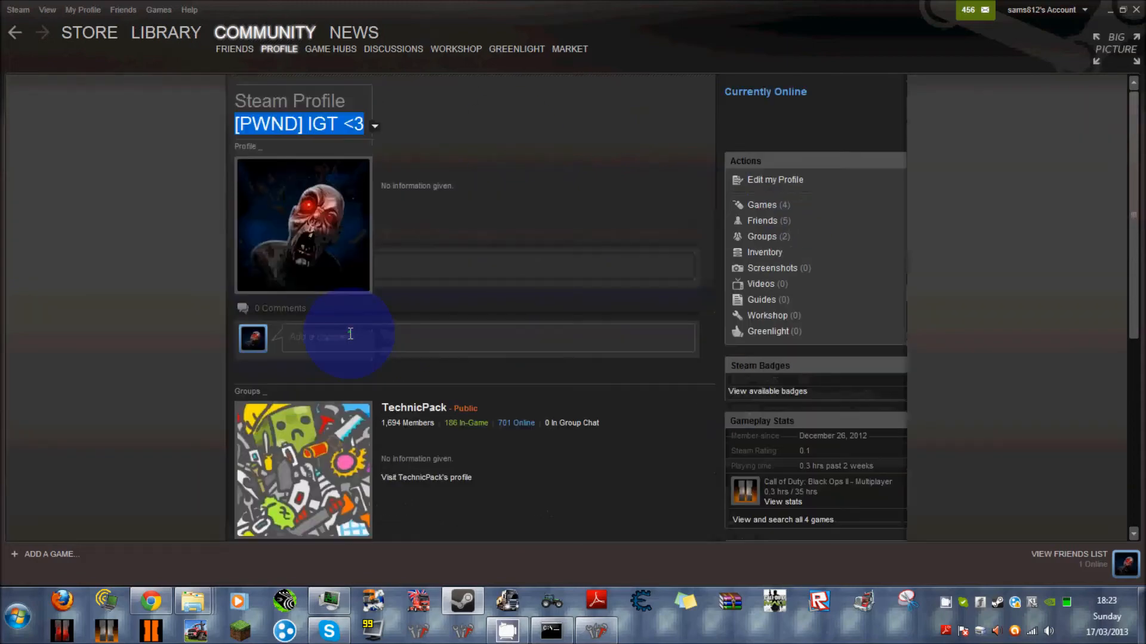
pyautogui.click(1109, 12)
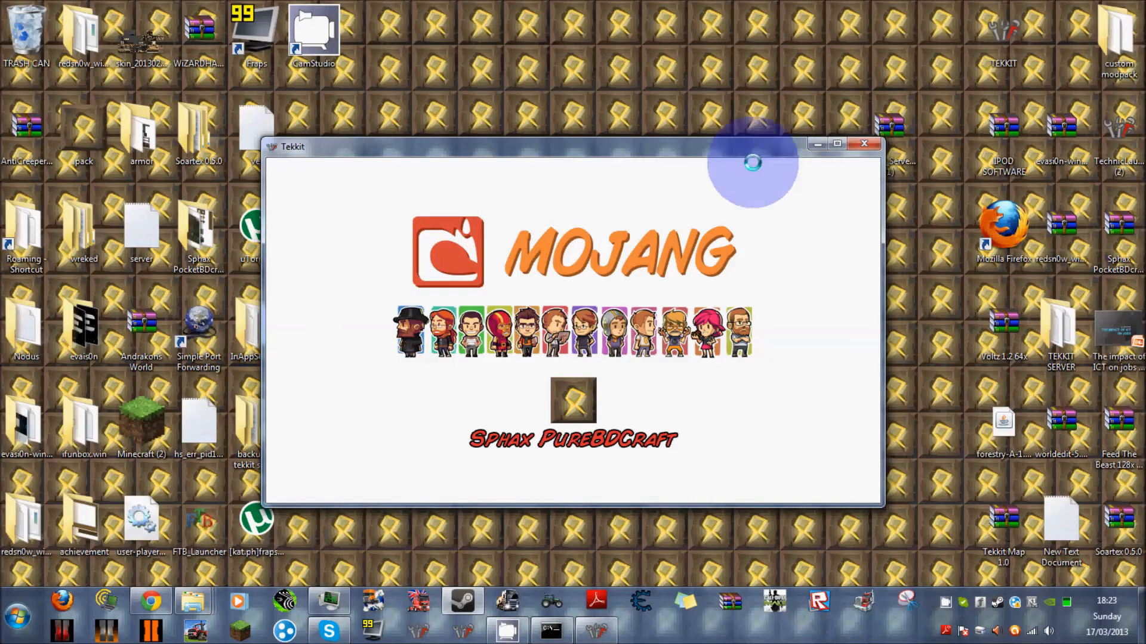
pyautogui.click(441, 607)
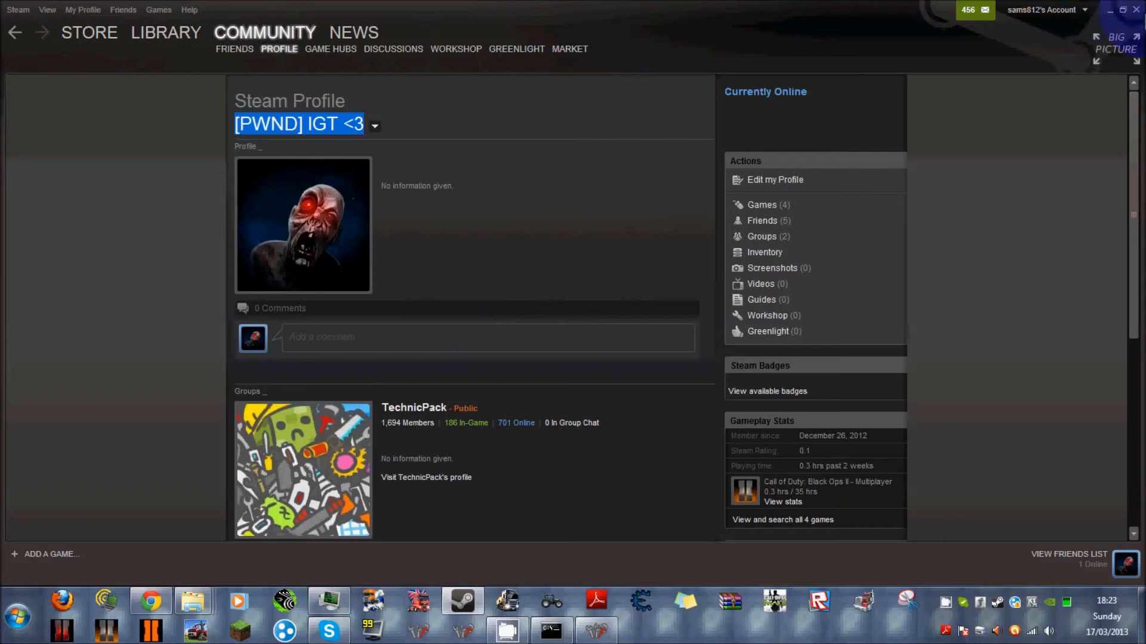
pyautogui.click(1109, 9)
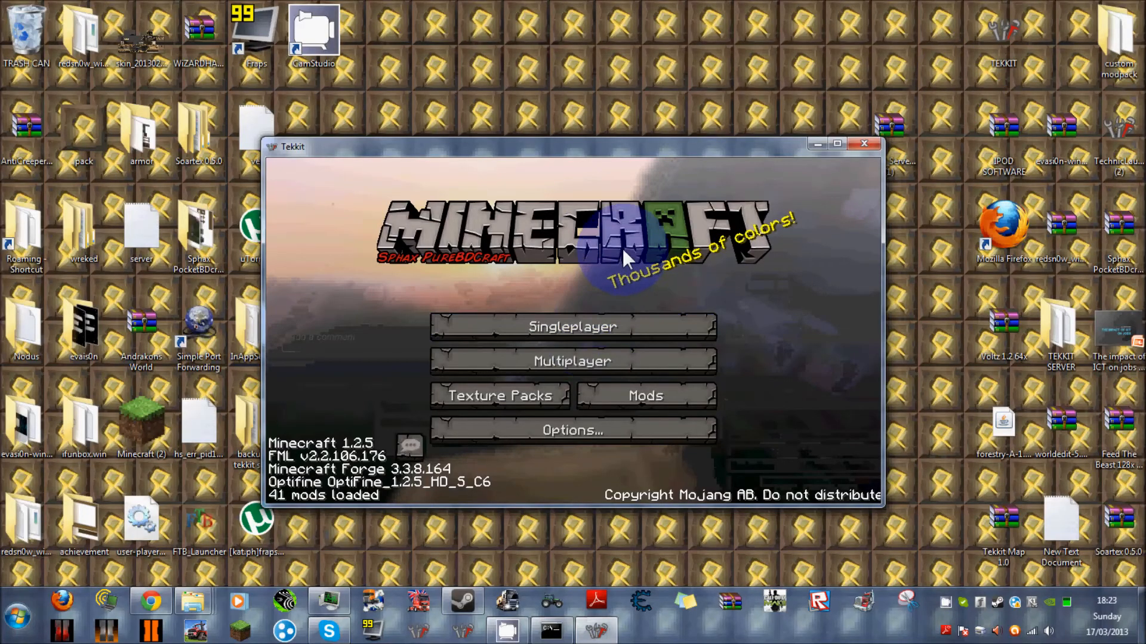
# Bring up the Tekkit client's multiplayer server list and close the command window holding the IP configuration.
pyautogui.press('F11')
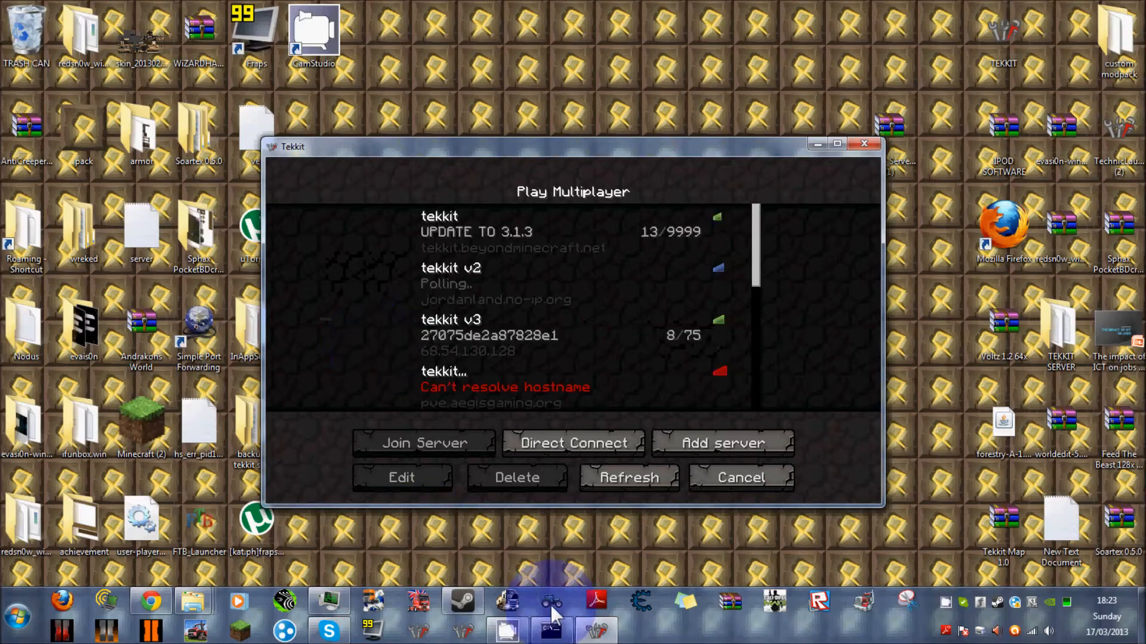
pyautogui.click(551, 631)
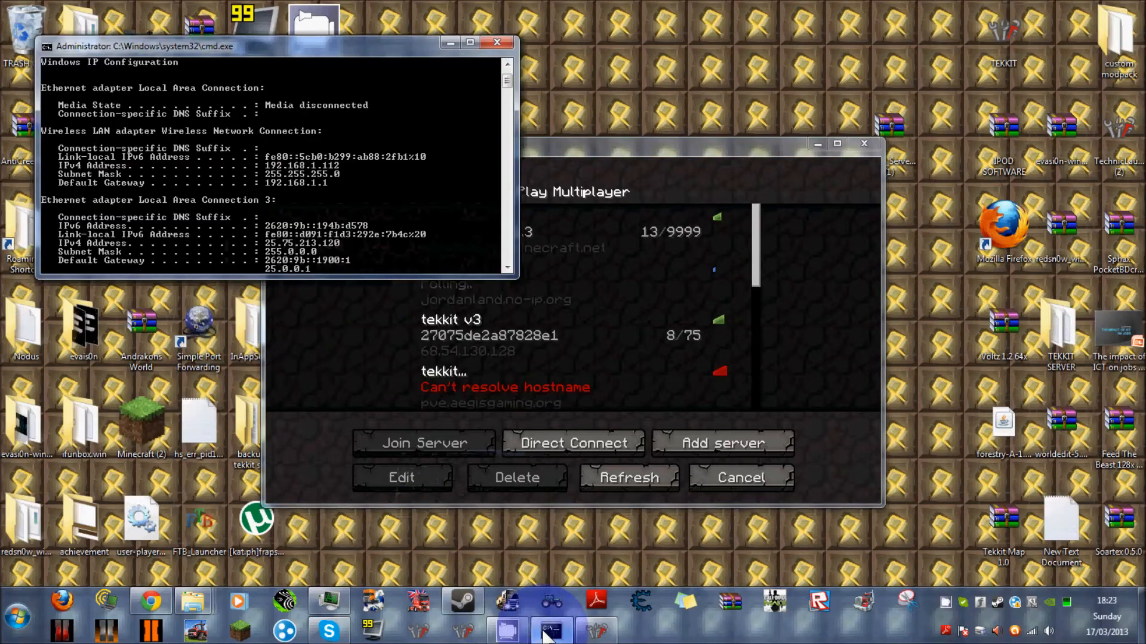
pyautogui.click(497, 42)
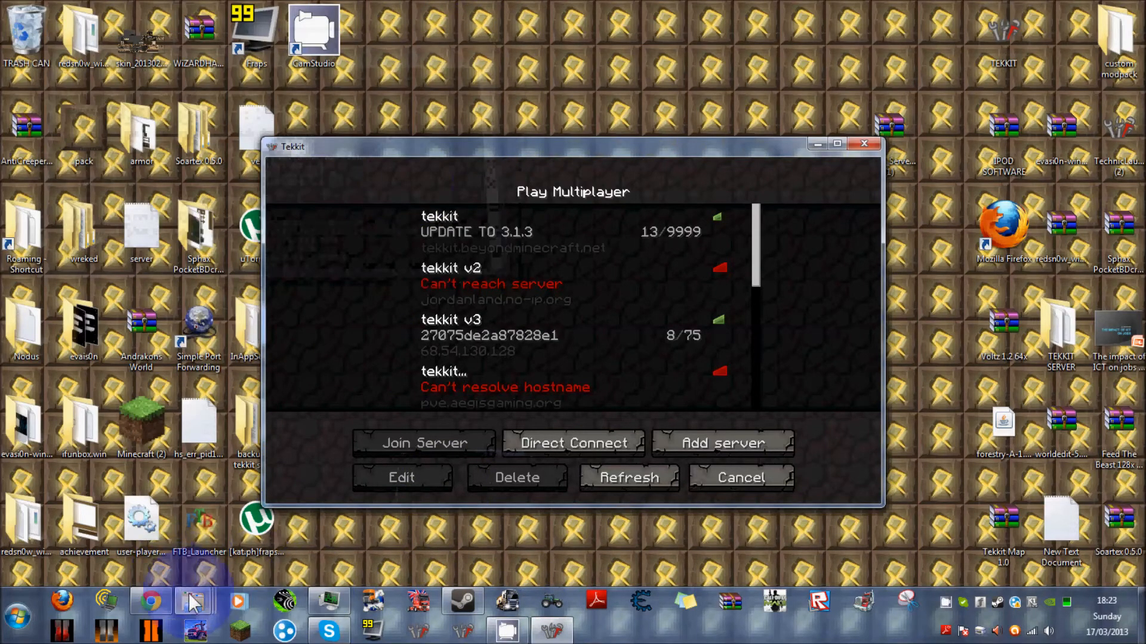
# Start the server with the launch batch file in the TEKKIT TEST folder, minimize the folder and server console, and return to the Tekkit client.
pyautogui.moveTo(192, 603)
pyautogui.click(387, 521)
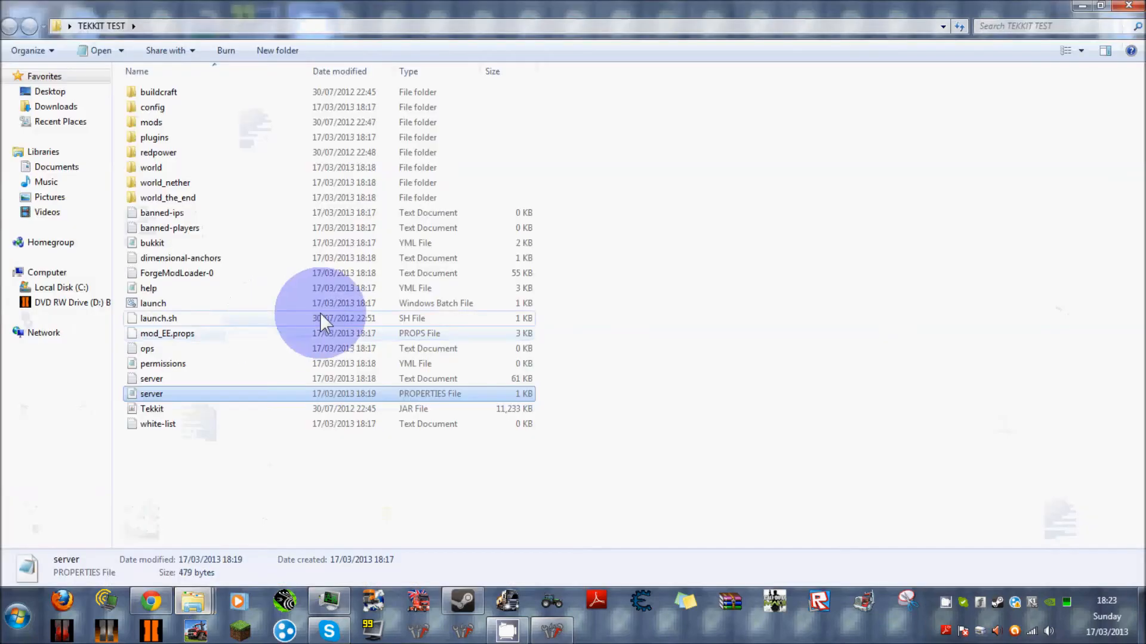
pyautogui.doubleClick(205, 303)
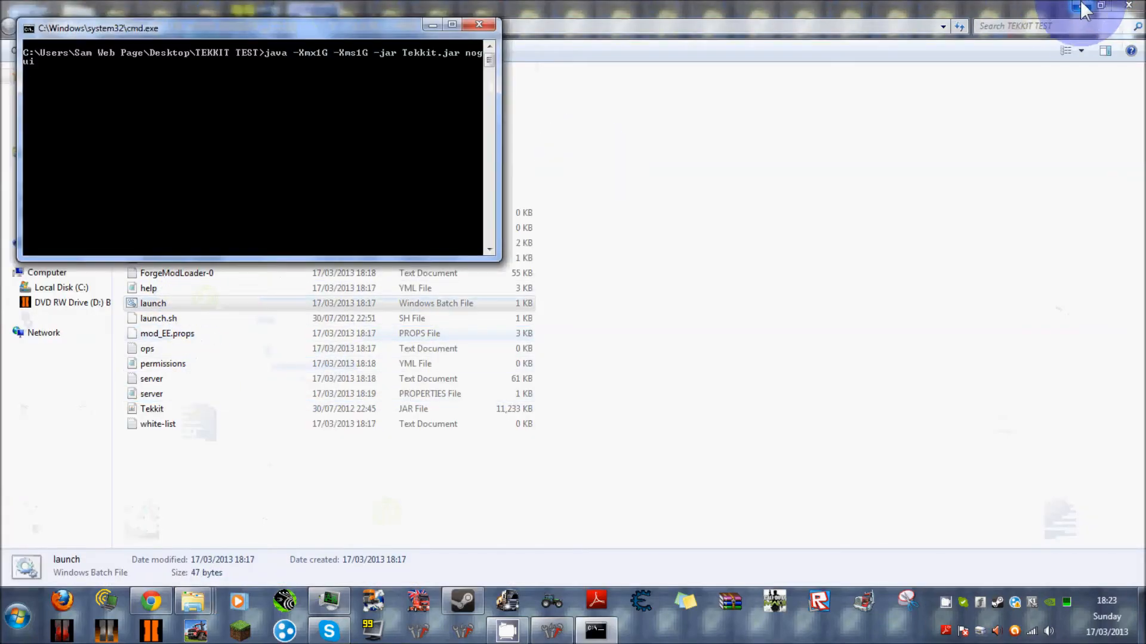
pyautogui.click(1081, 5)
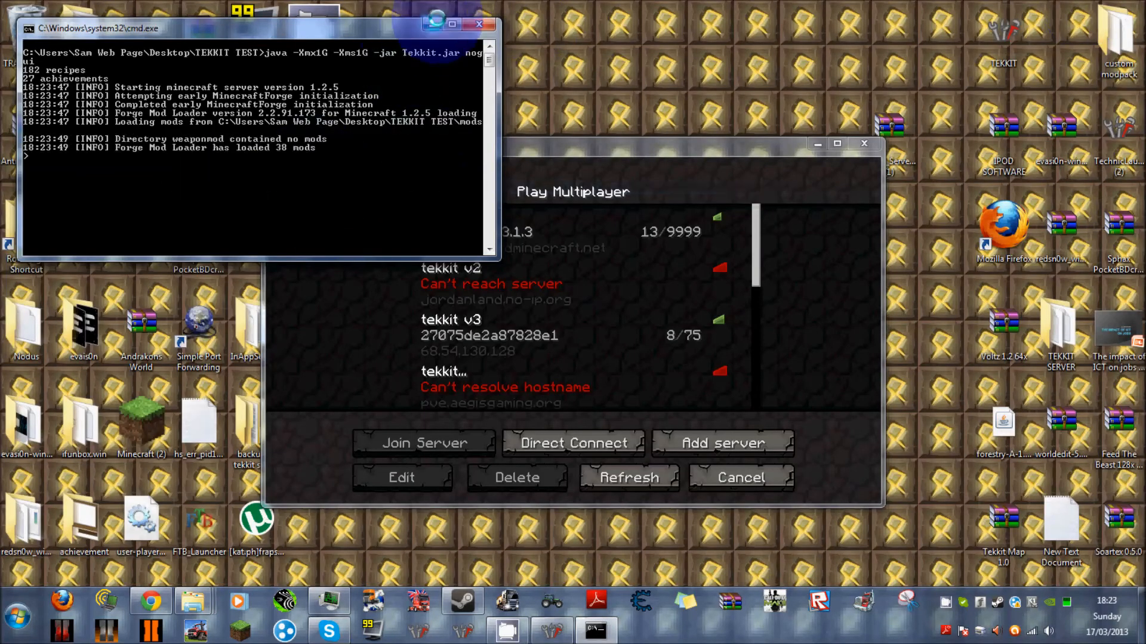
pyautogui.click(432, 24)
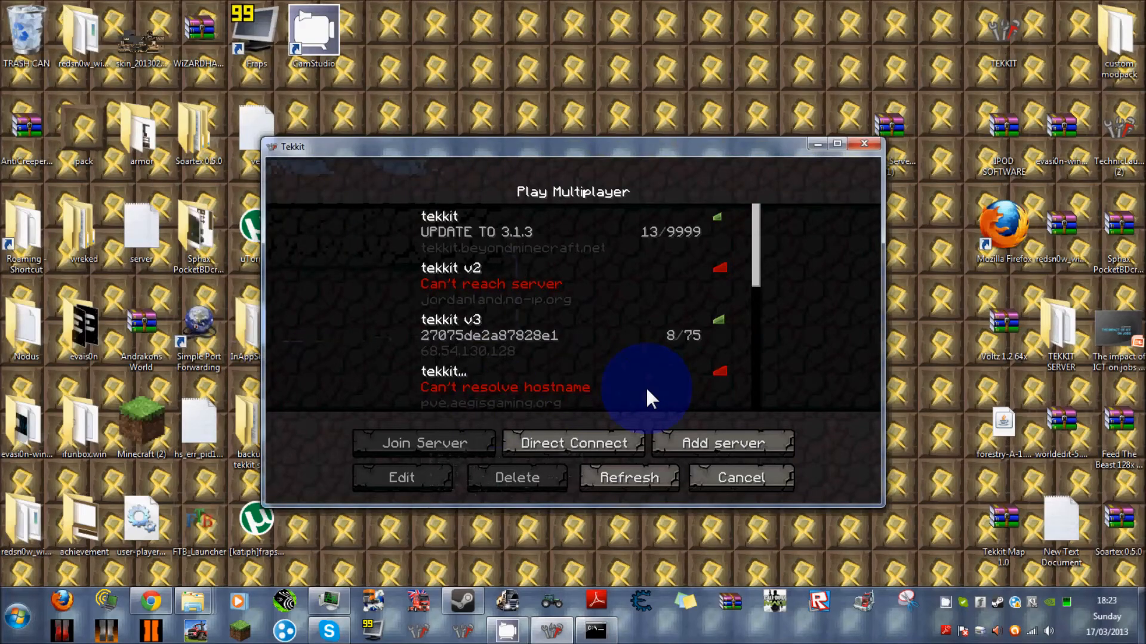
pyautogui.doubleClick(646, 386)
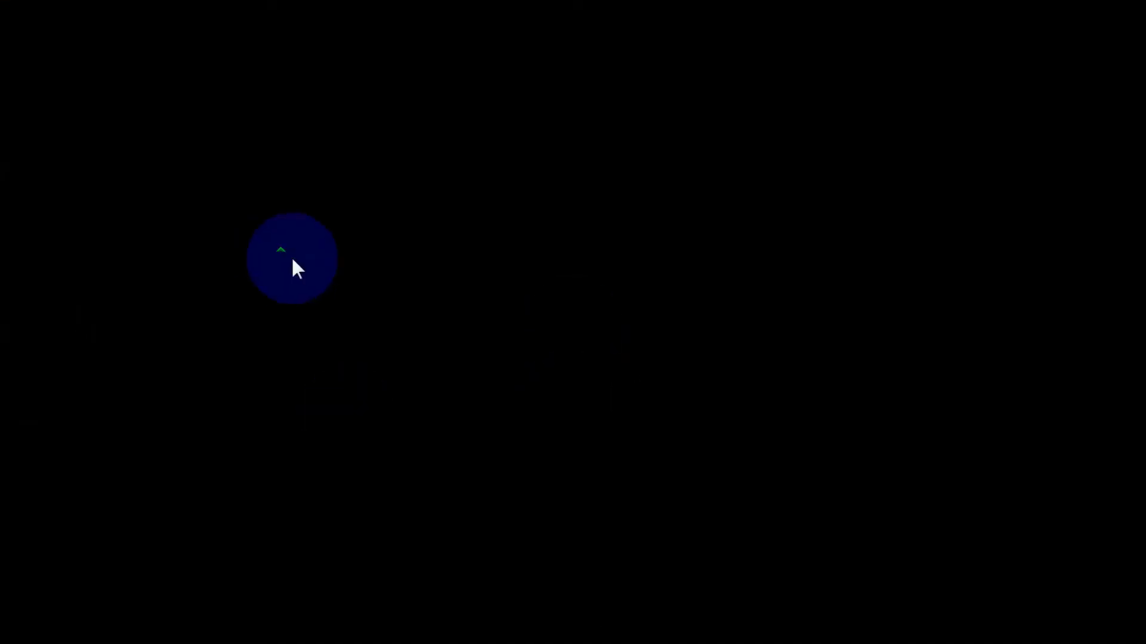